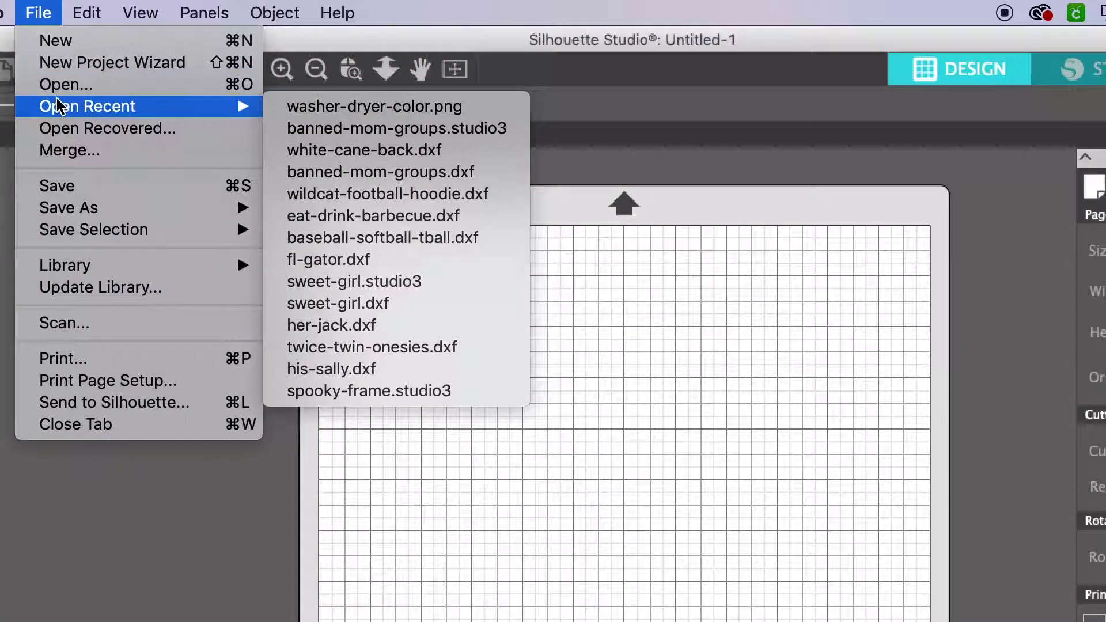
Step: Open washer-dryer-color.png from recent files and position the washer design on the mat
click(392, 113)
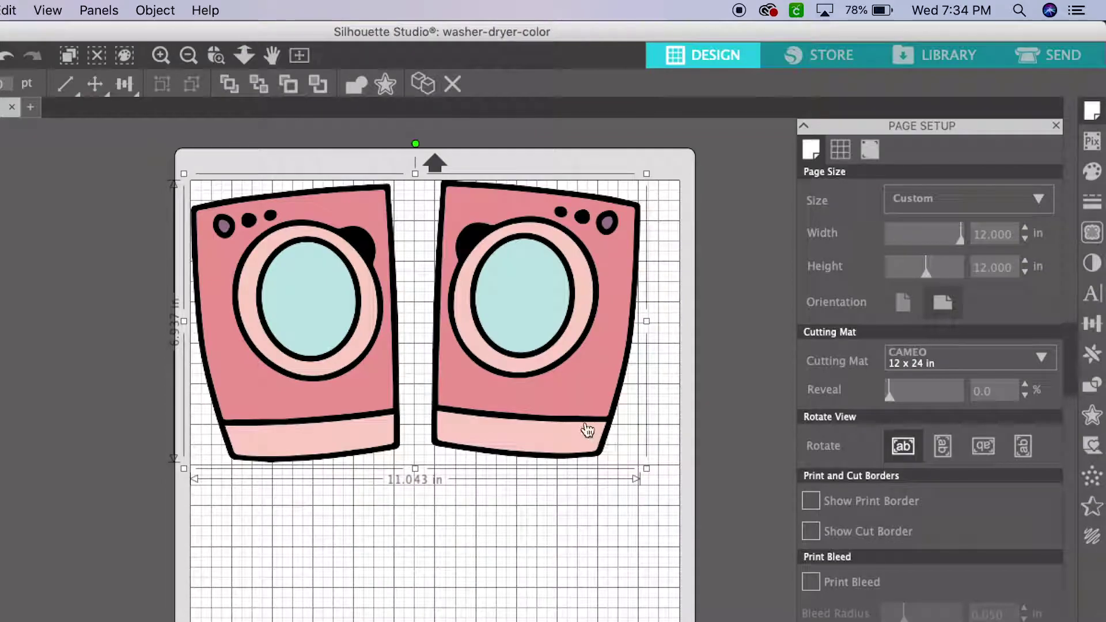
drag(806, 528, 836, 582)
drag(604, 466, 595, 469)
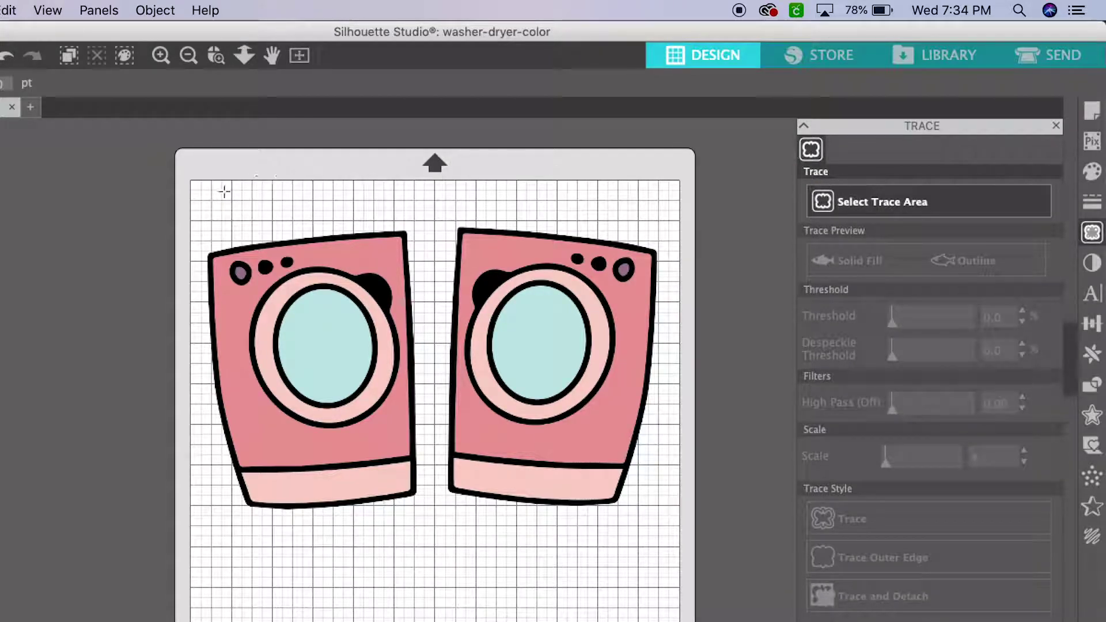
Step: Trace the outer edge of both washers with Outline preview, then check the traced cut lines
mouse_move(189, 190)
mouse_down()
mouse_move(478, 423)
mouse_move(688, 564)
mouse_up()
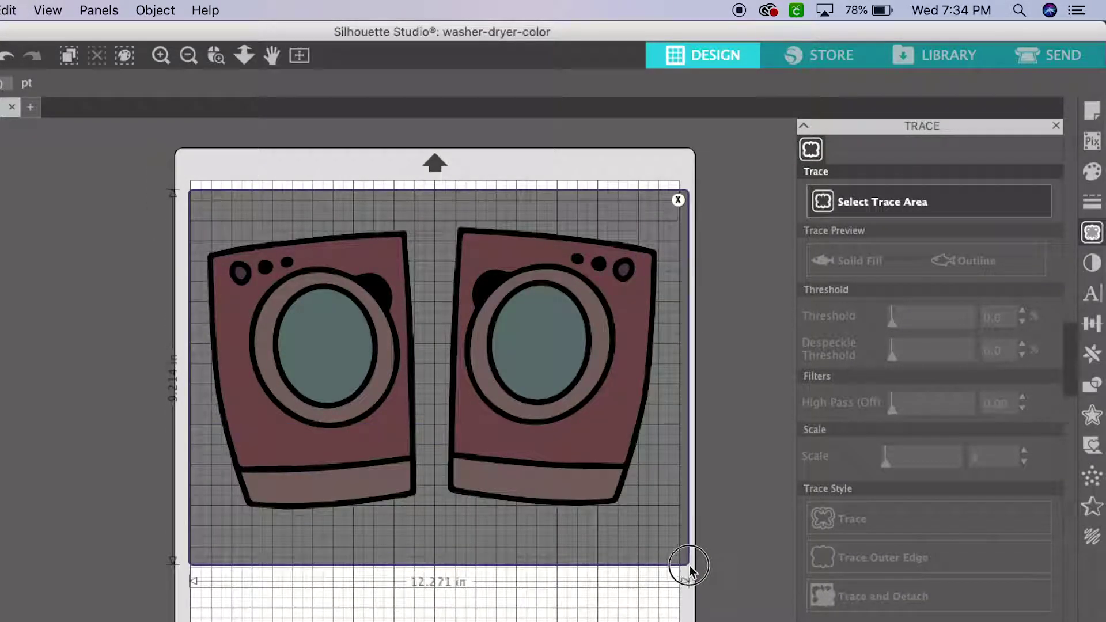
click(964, 268)
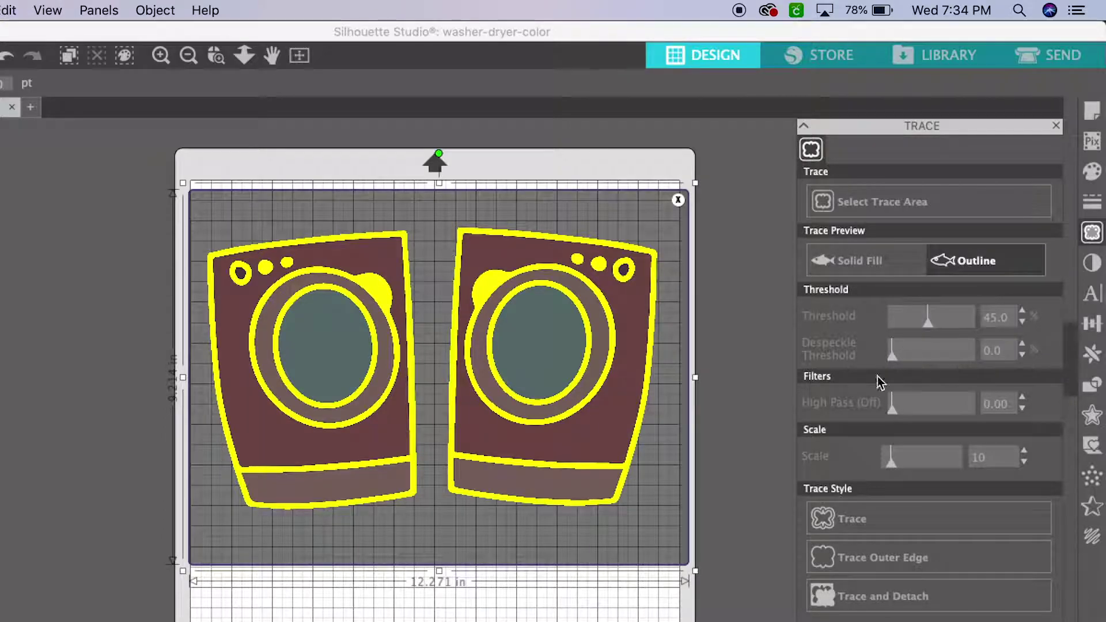
click(851, 561)
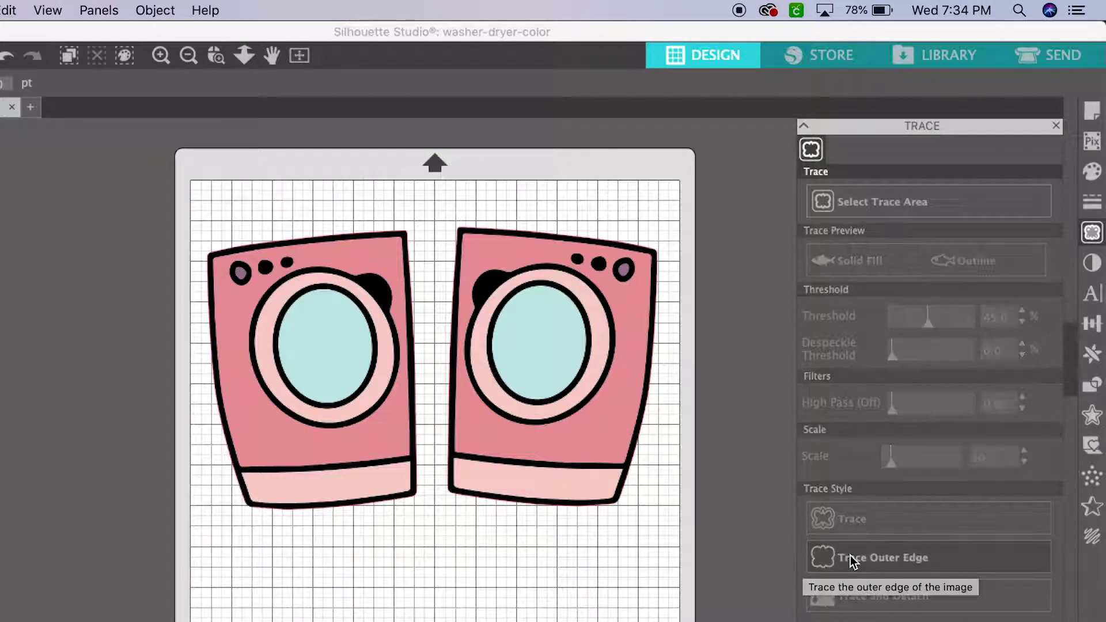
click(510, 277)
mouse_move(510, 277)
mouse_down()
mouse_move(659, 507)
mouse_move(677, 570)
mouse_move(662, 580)
mouse_move(530, 403)
mouse_up()
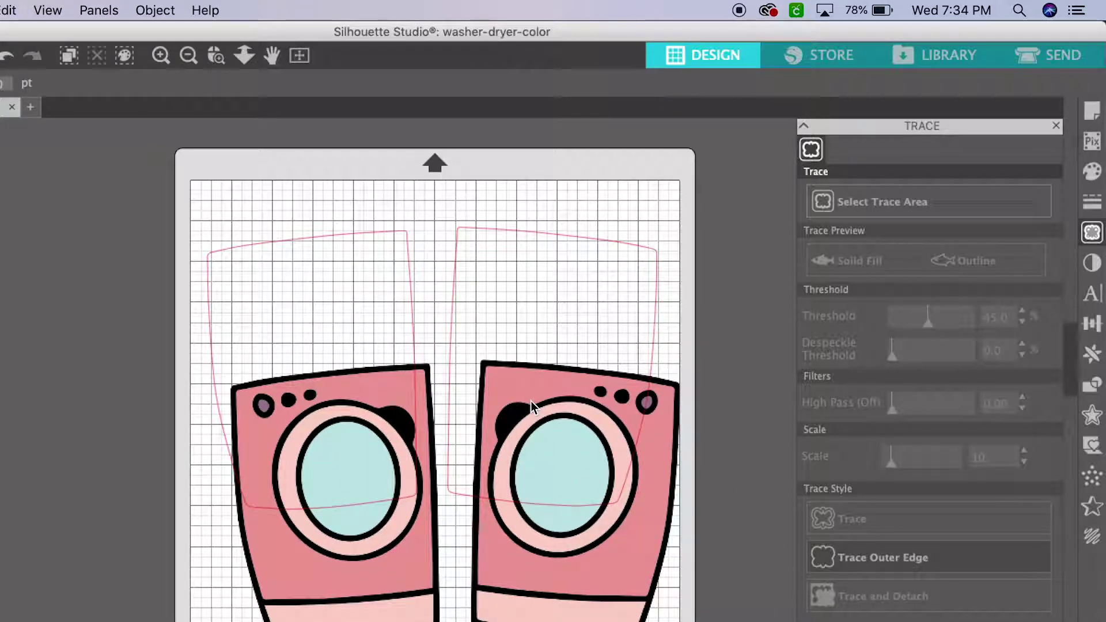
key(ctrl+z)
Step: Select both washers with their outlines and shrink the pair to about 2.6 in, moved up
click(428, 353)
drag(167, 199, 669, 540)
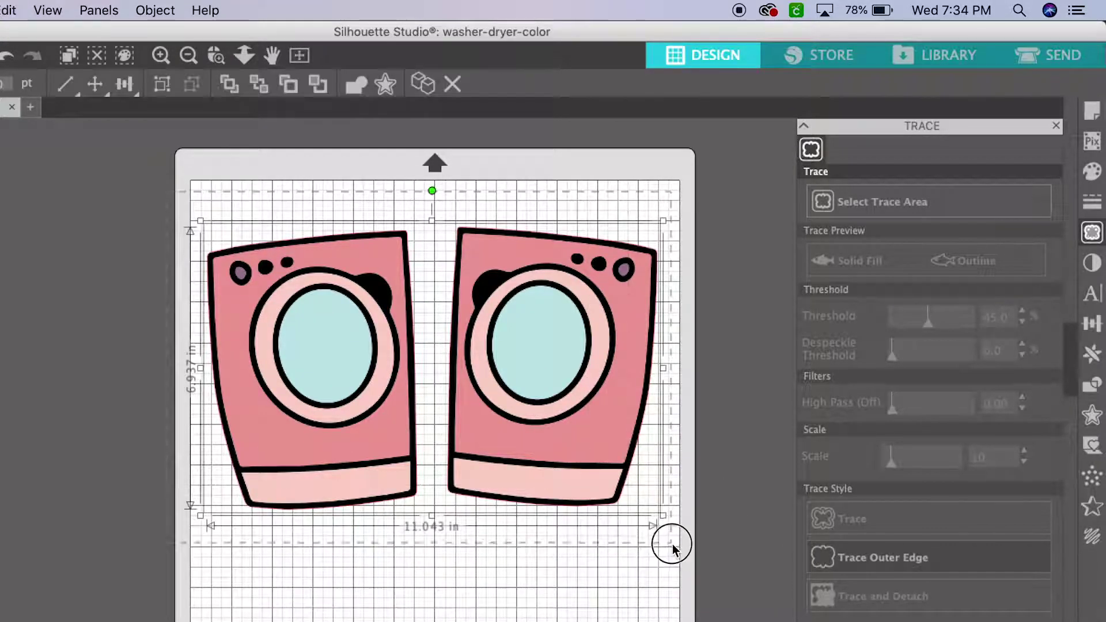
drag(664, 515, 354, 246)
drag(292, 274, 342, 297)
Step: Add the text 'Laundry' below the washer pair
click(436, 361)
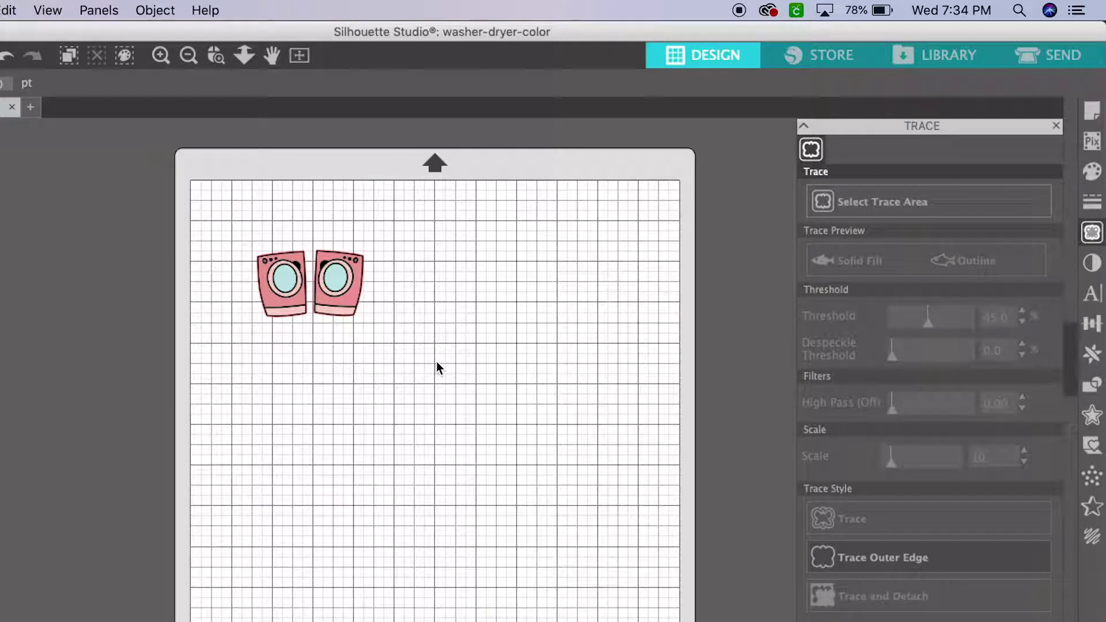
key(t)
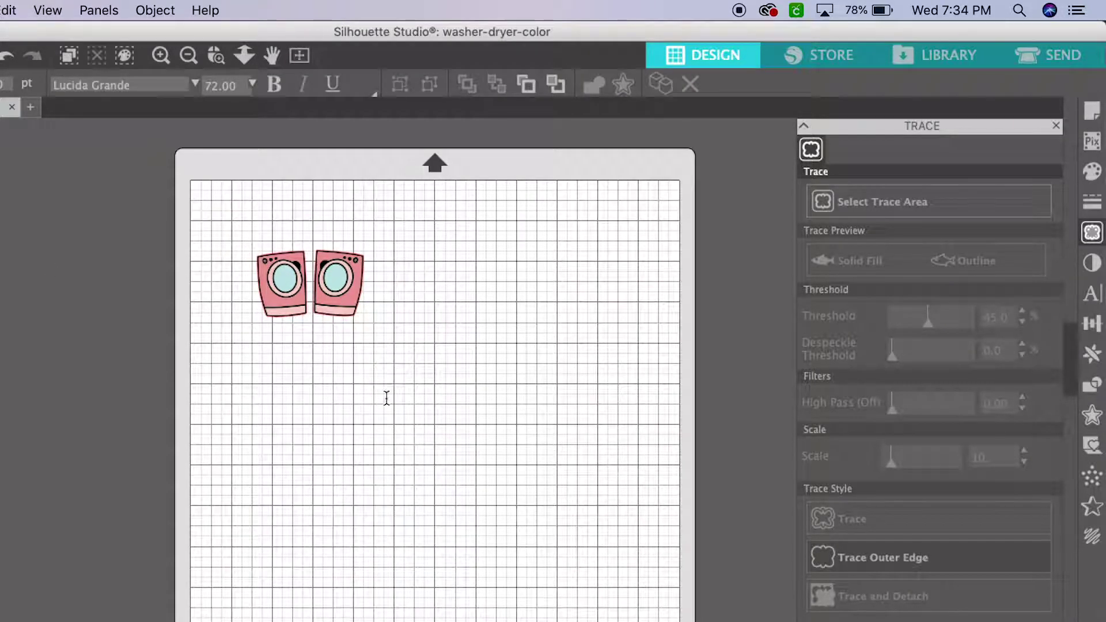
click(386, 396)
text(Laundry)
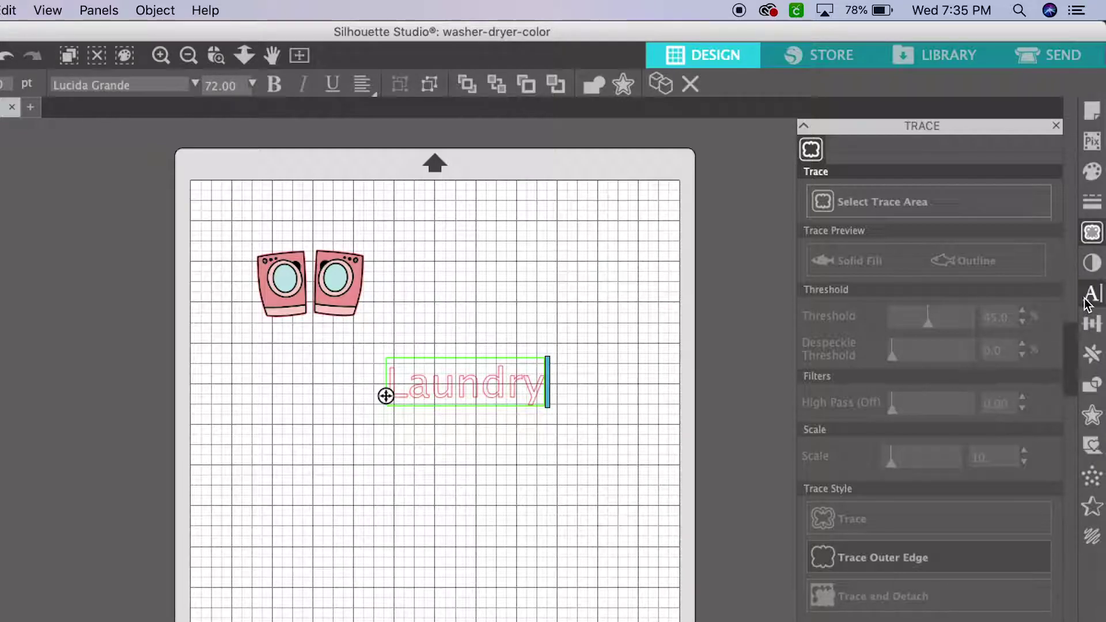
Step: Change the Laundry text font to Awesome Birds
click(1087, 299)
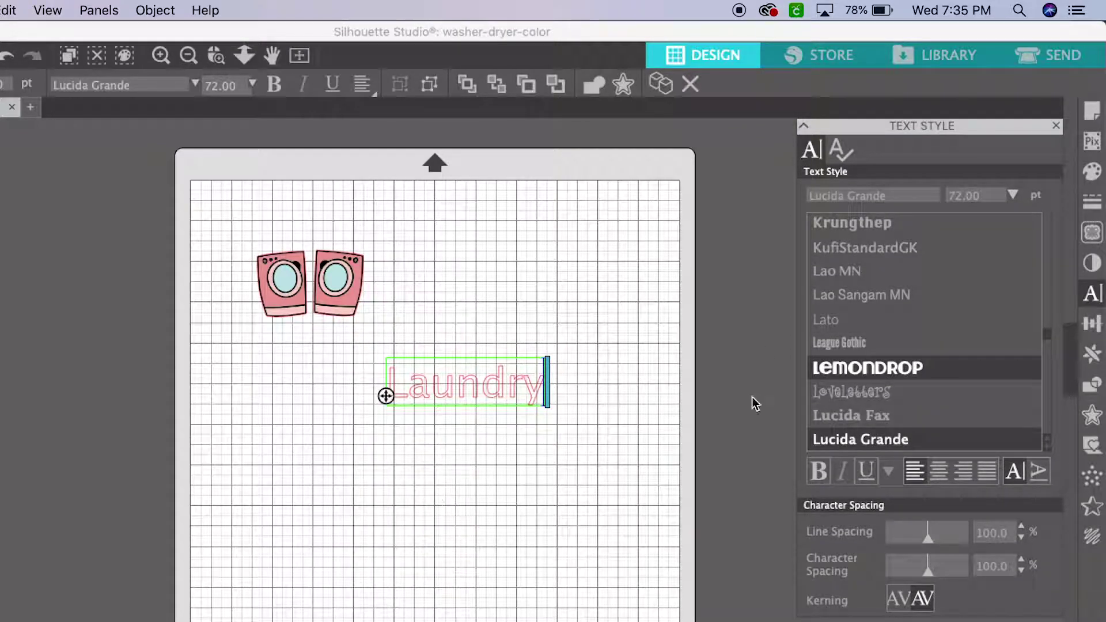
scroll(978, 385, up, 10)
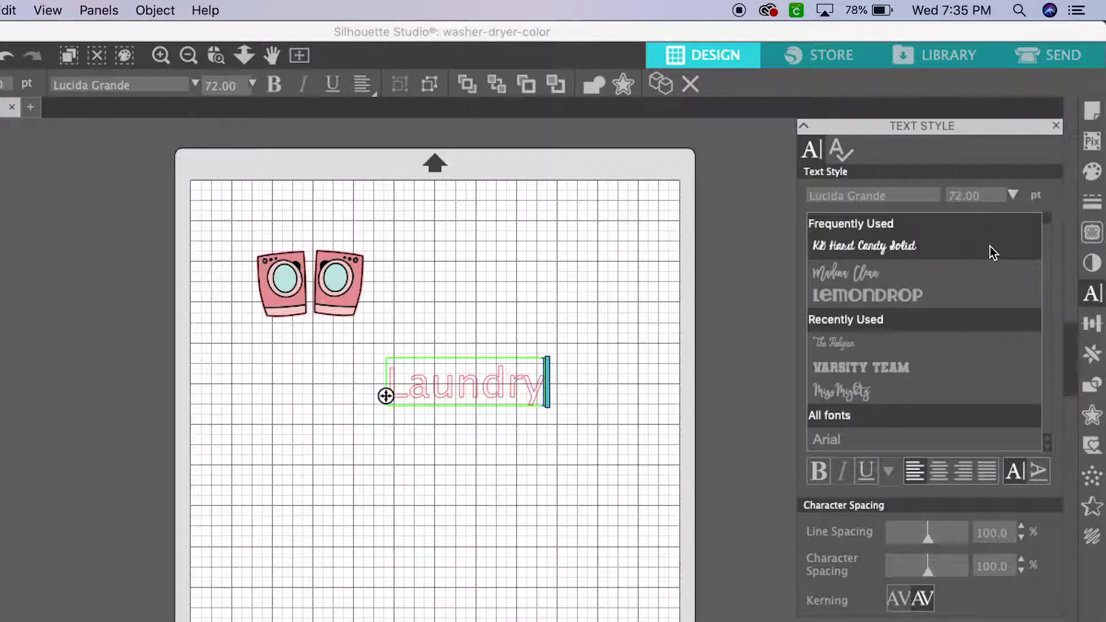
click(990, 250)
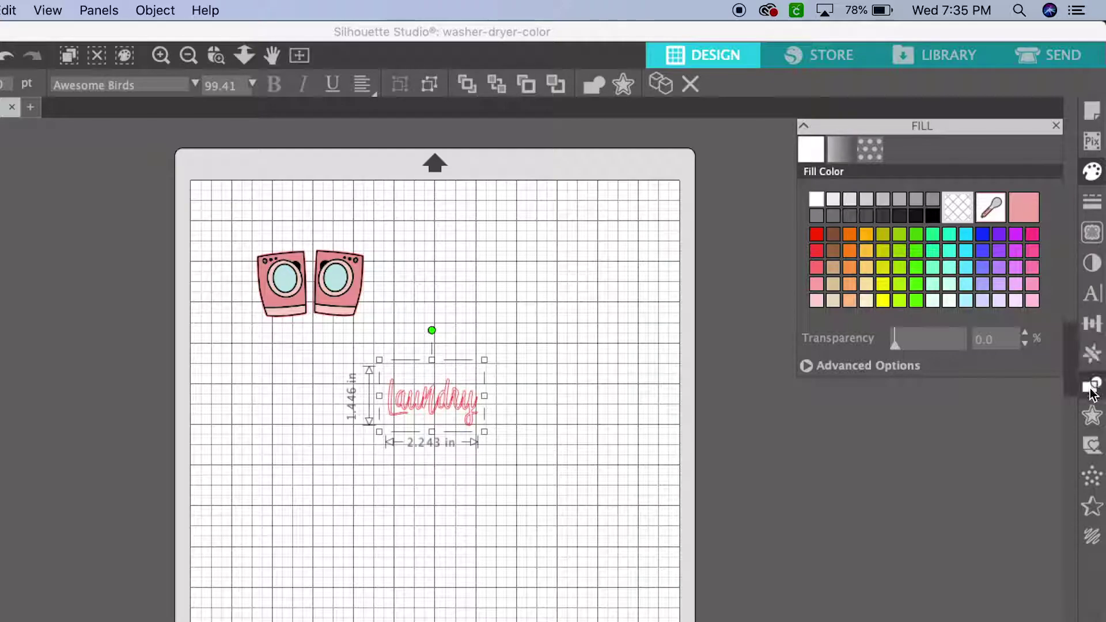
Step: Add a 0.125 in rounded outer offset around Laundry, then select the inner text
click(1092, 413)
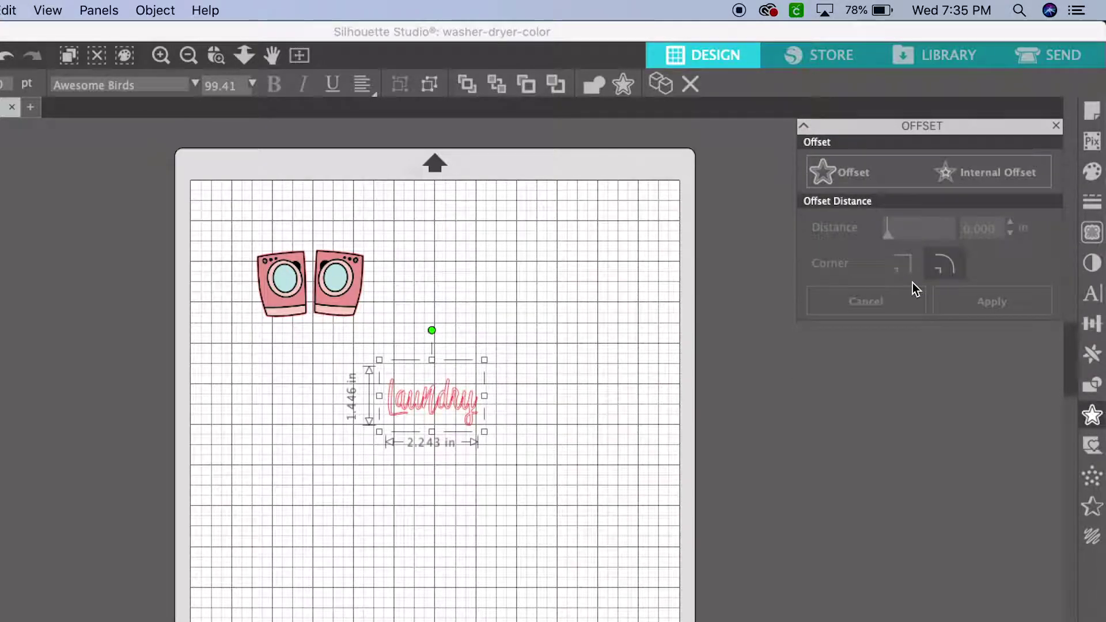
click(853, 178)
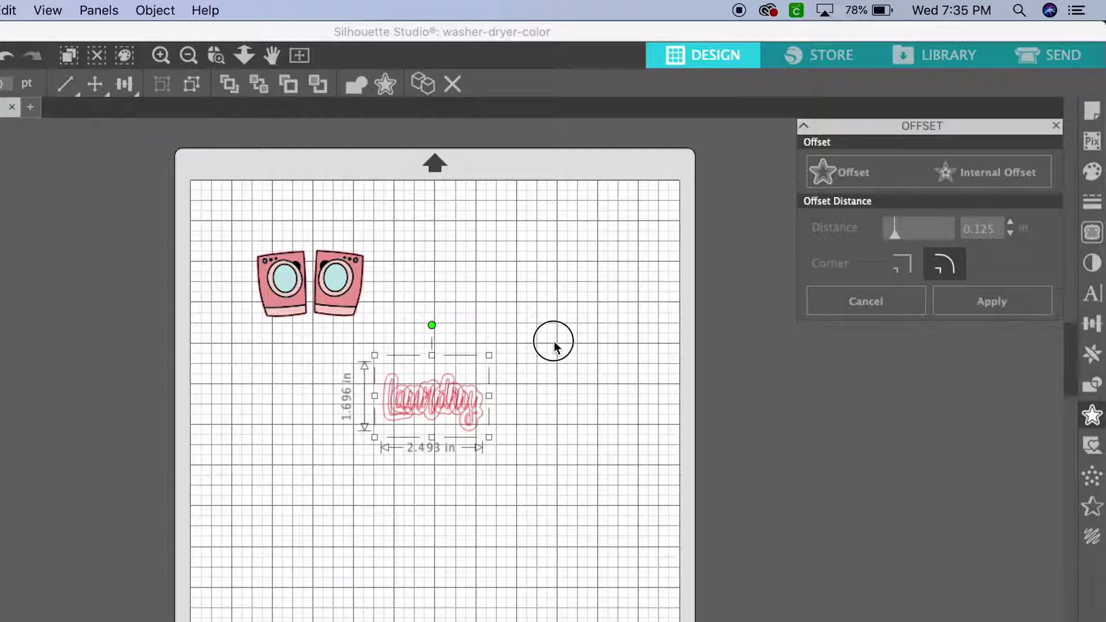
click(361, 348)
click(383, 425)
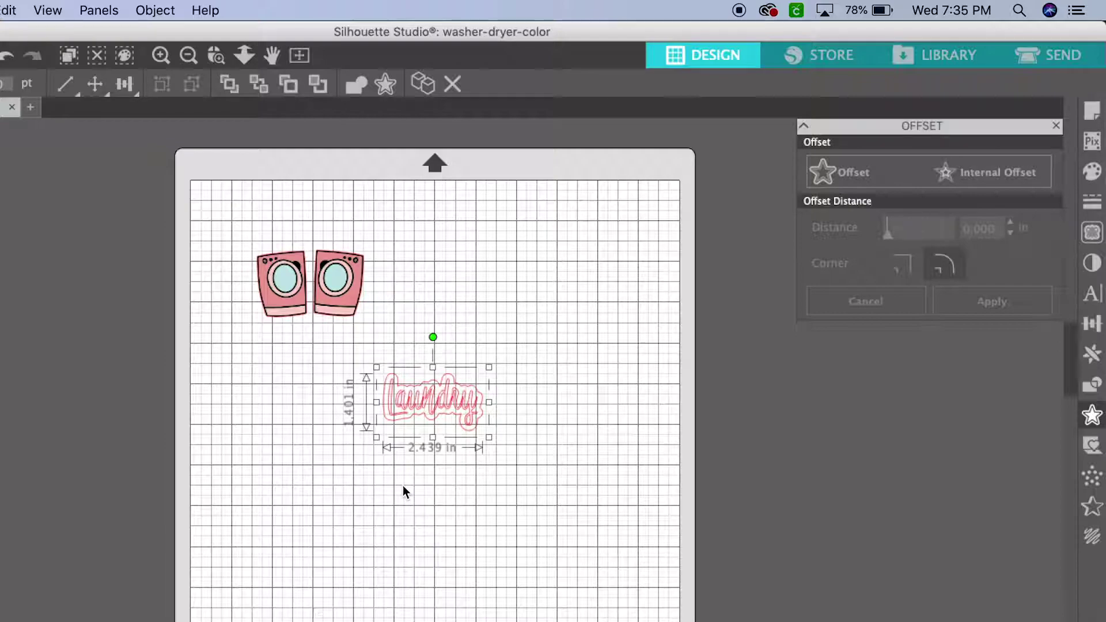
click(375, 407)
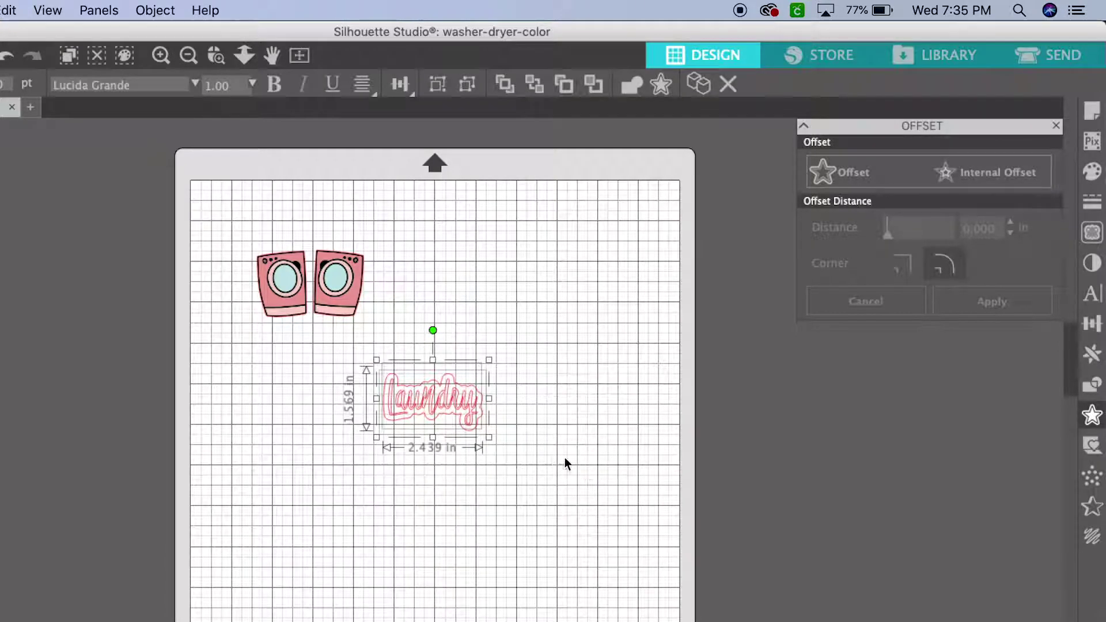
click(429, 429)
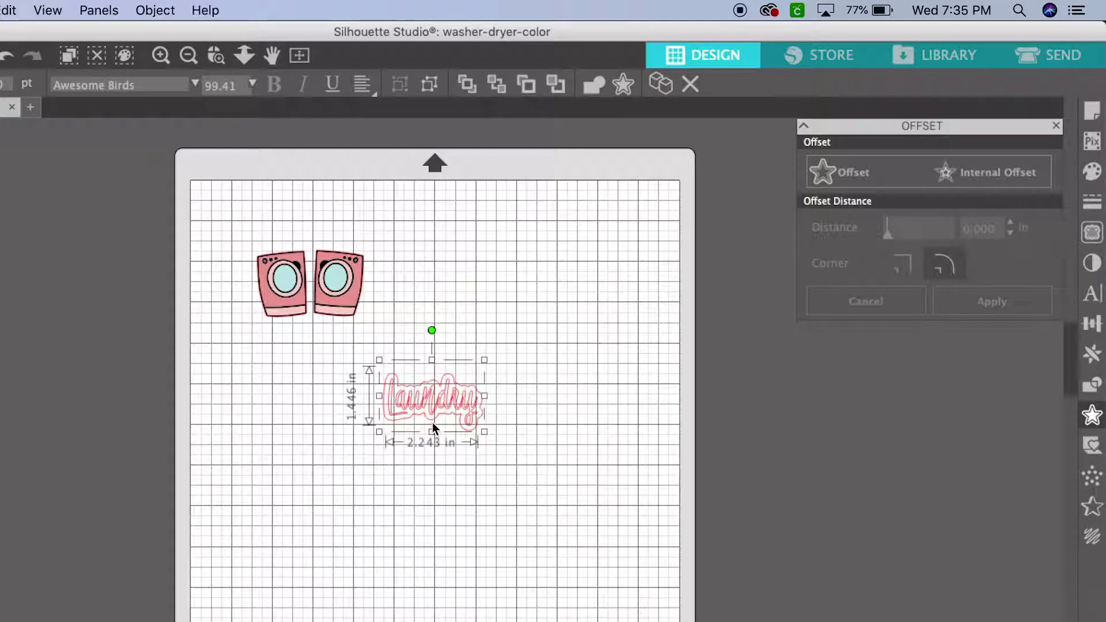
Step: Fill the Laundry text with the dryer's pink instead of black
click(1097, 175)
click(932, 216)
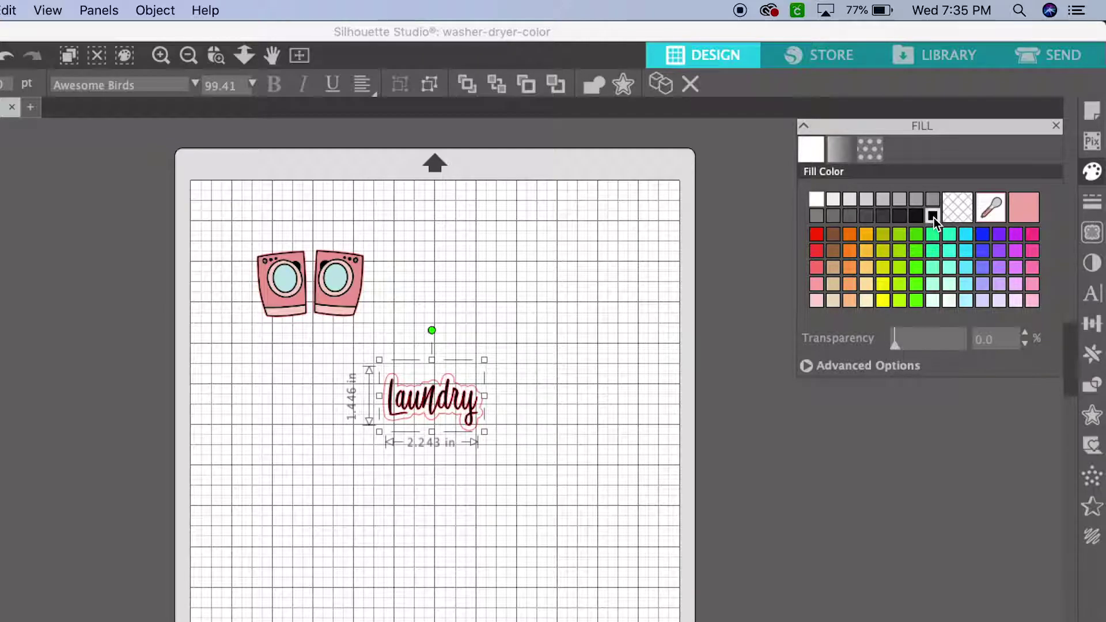
click(408, 546)
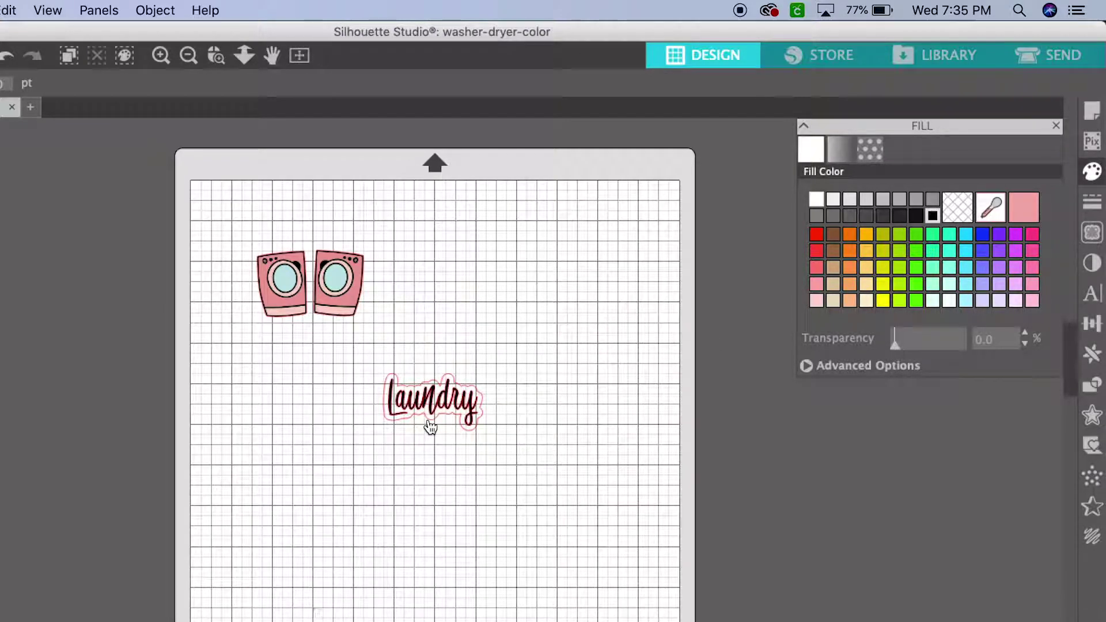
click(431, 428)
key(super+z)
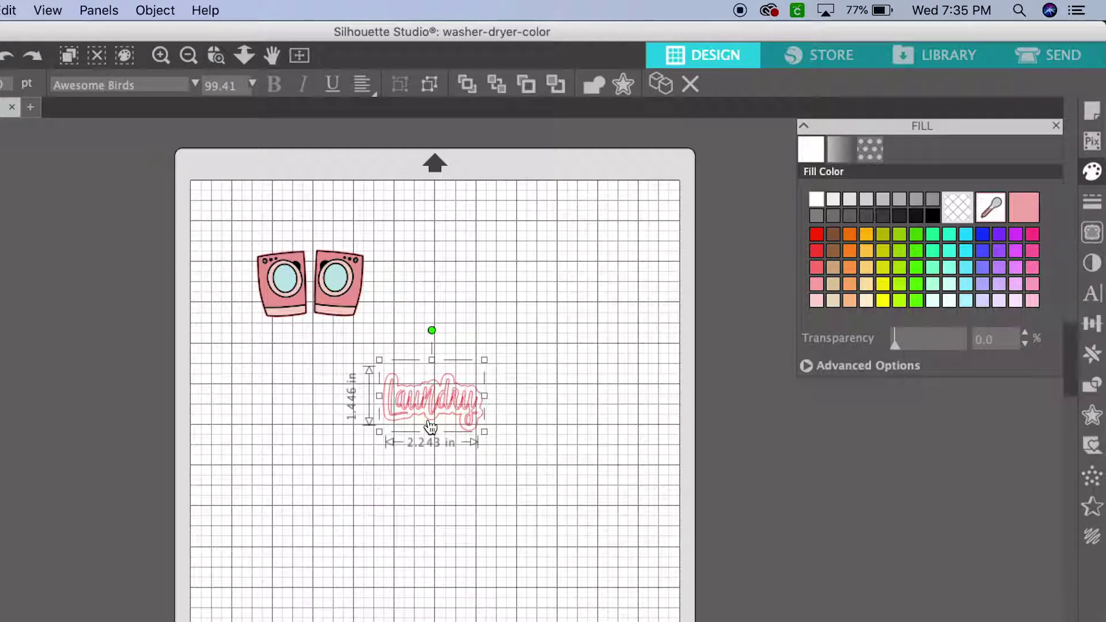
click(992, 210)
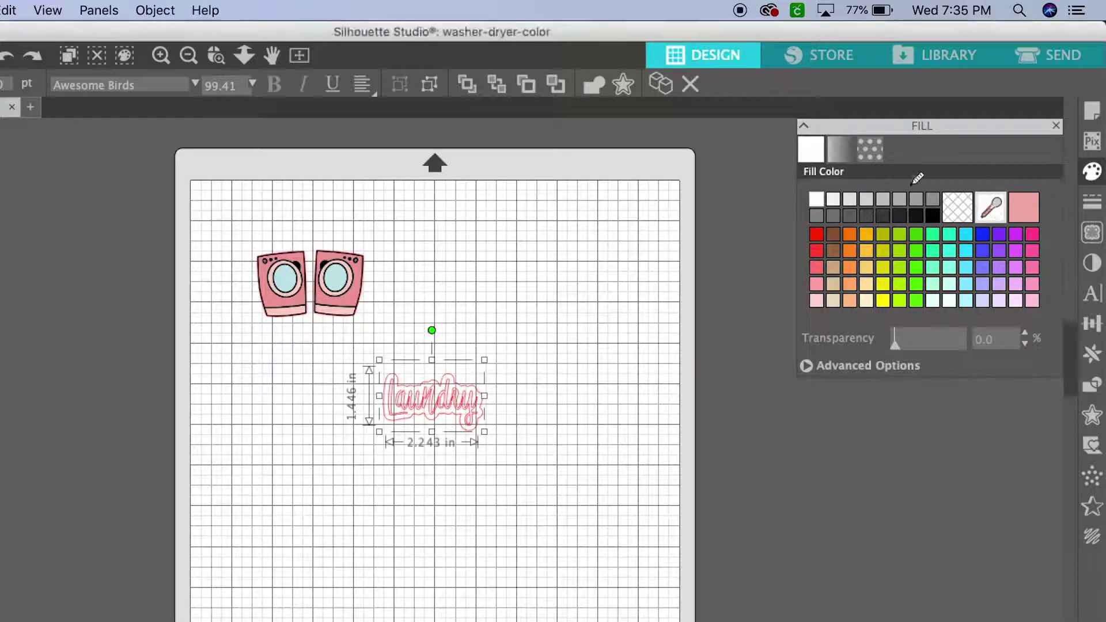
click(325, 294)
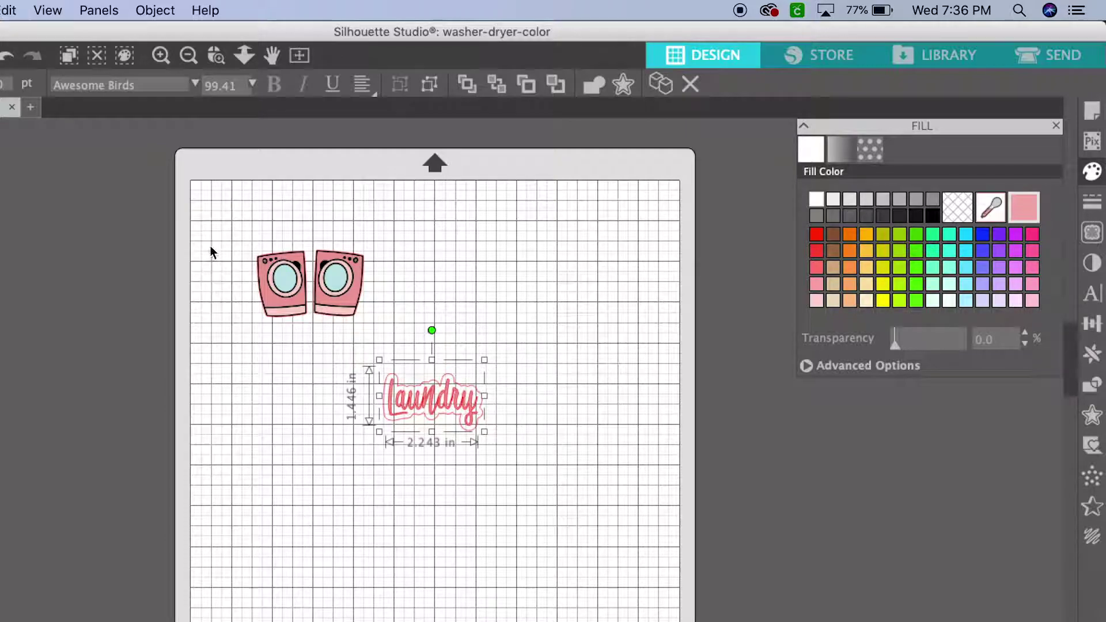
click(354, 397)
Step: Fill the Laundry offset black, move the sticker beside the washers, and open Page Setup
click(441, 429)
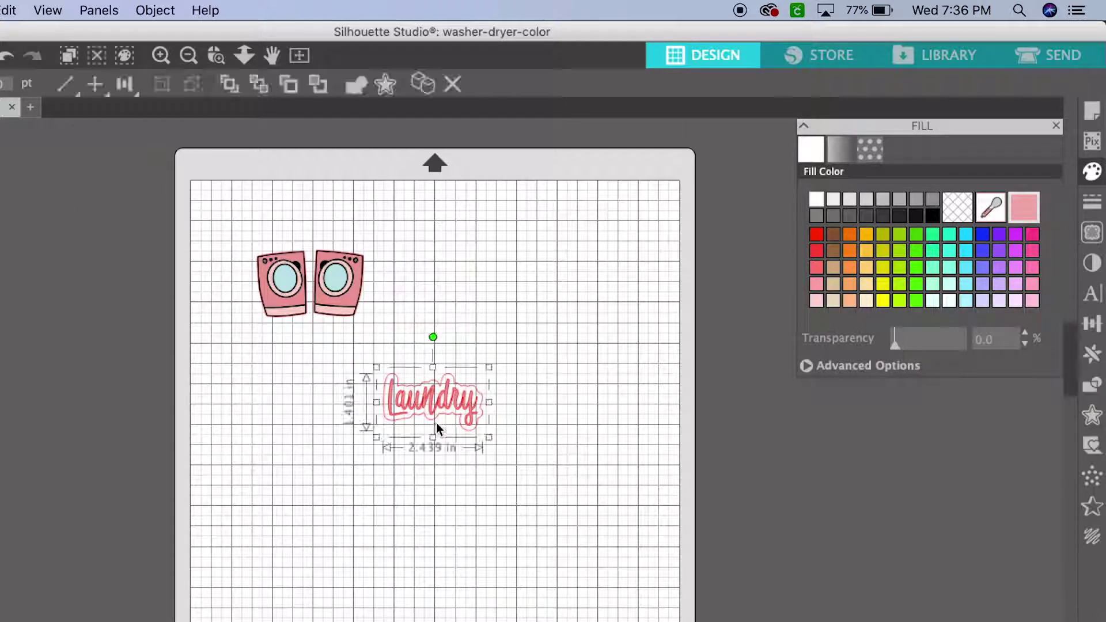
click(938, 217)
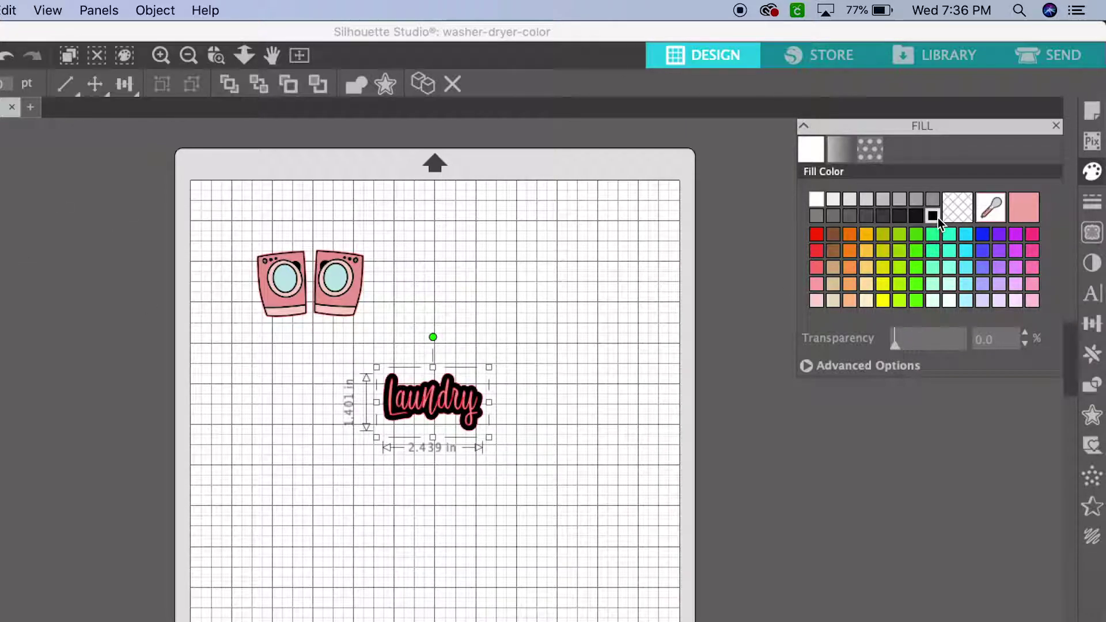
click(630, 289)
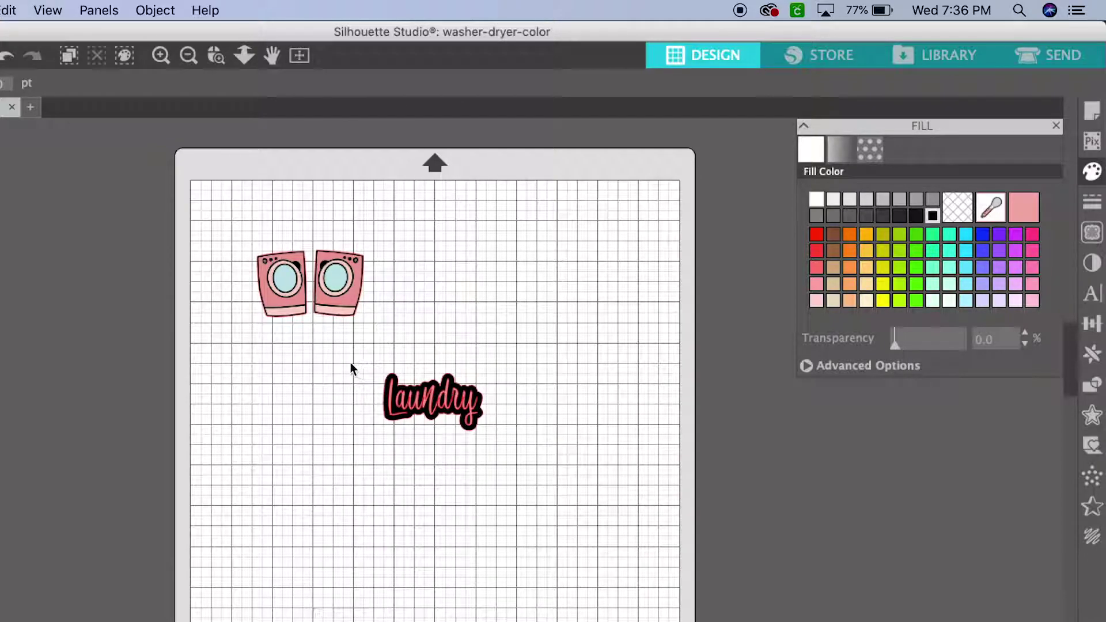
drag(351, 365, 538, 461)
drag(433, 407, 429, 288)
click(423, 375)
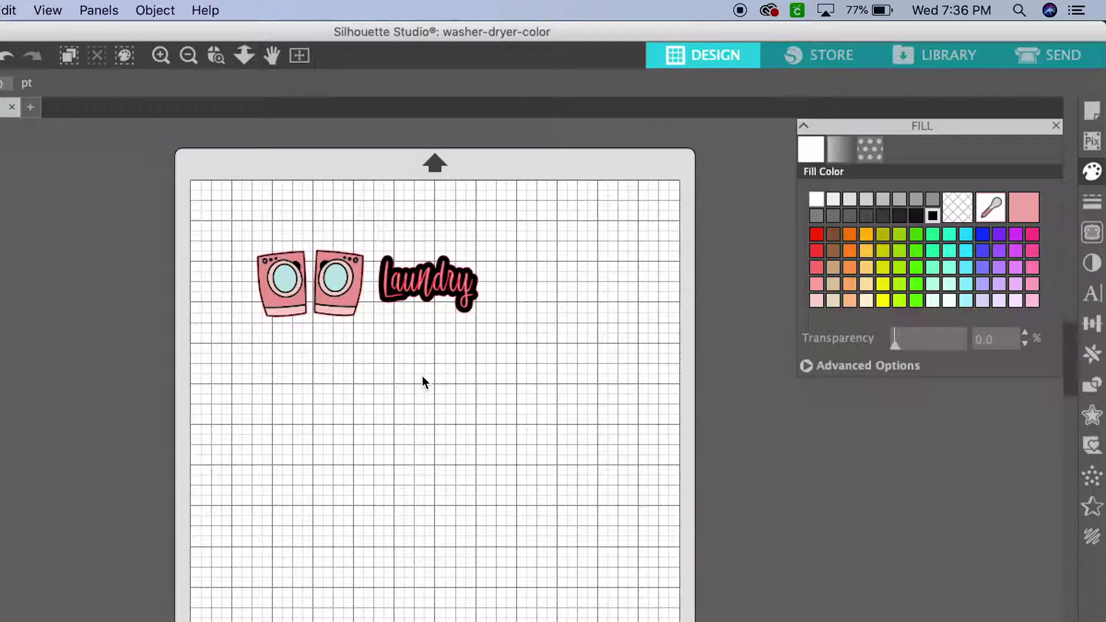
click(1085, 111)
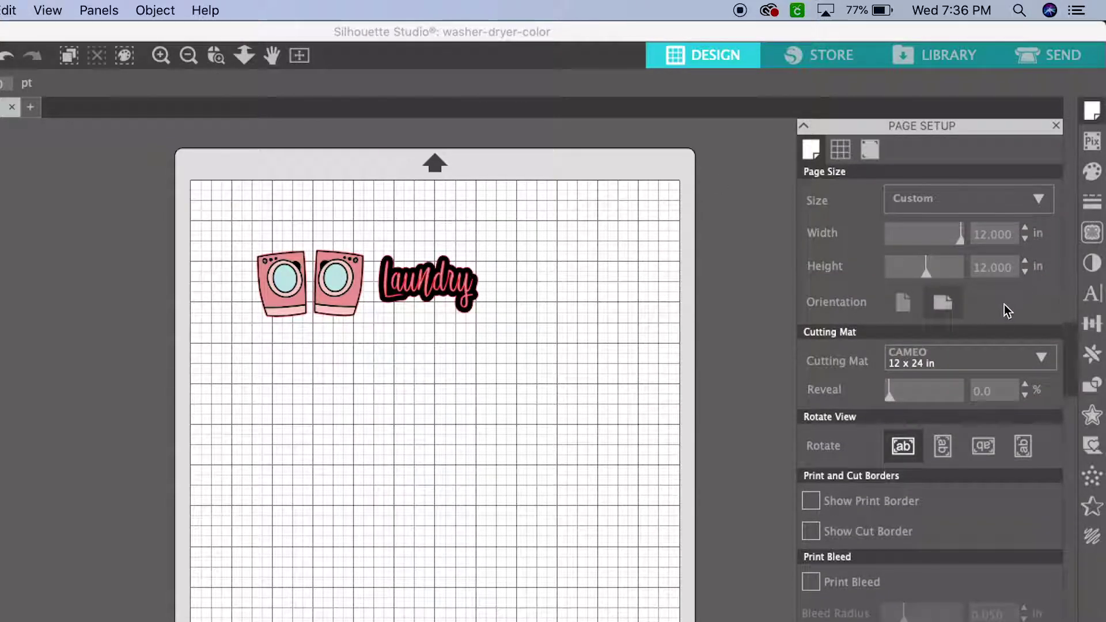
Step: Set the page to Letter (8.5 x 11 in) with Type 1 registration marks
click(1038, 199)
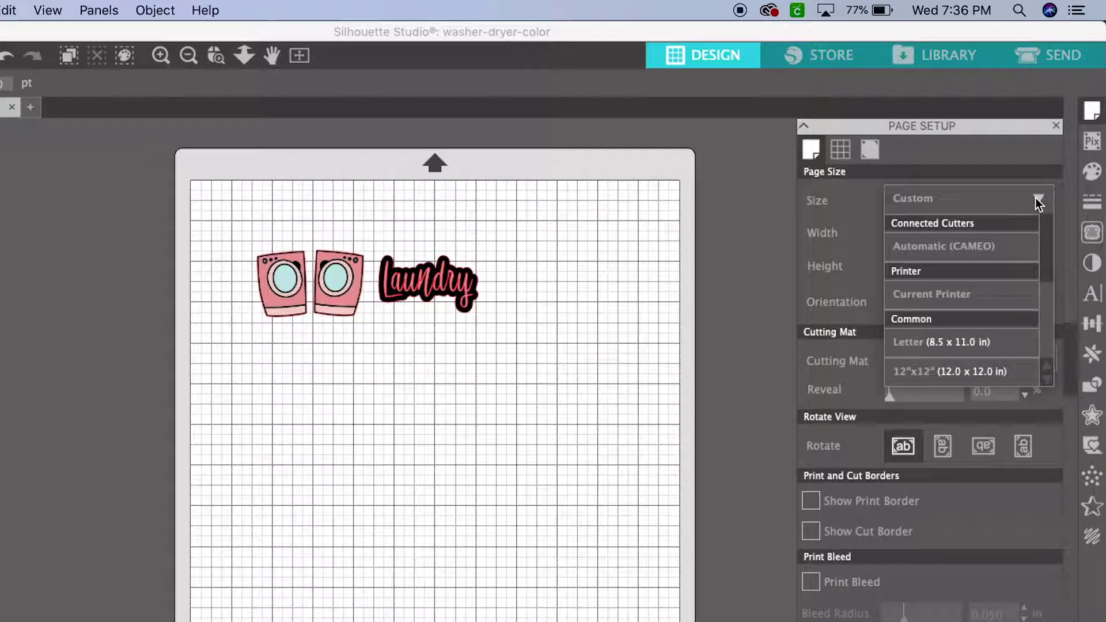
click(959, 341)
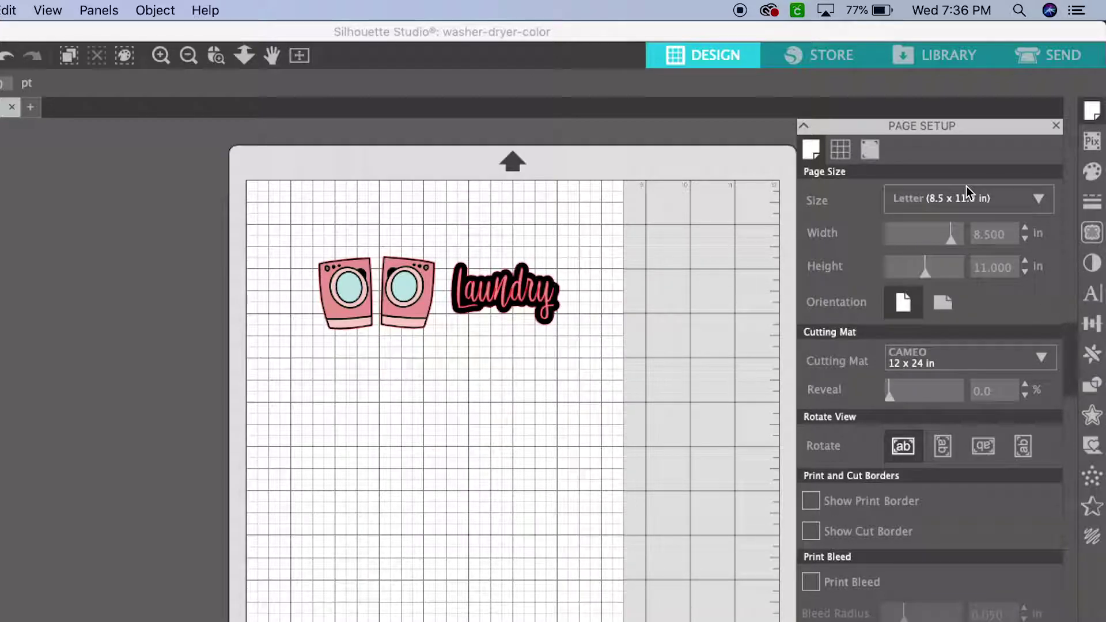
click(871, 148)
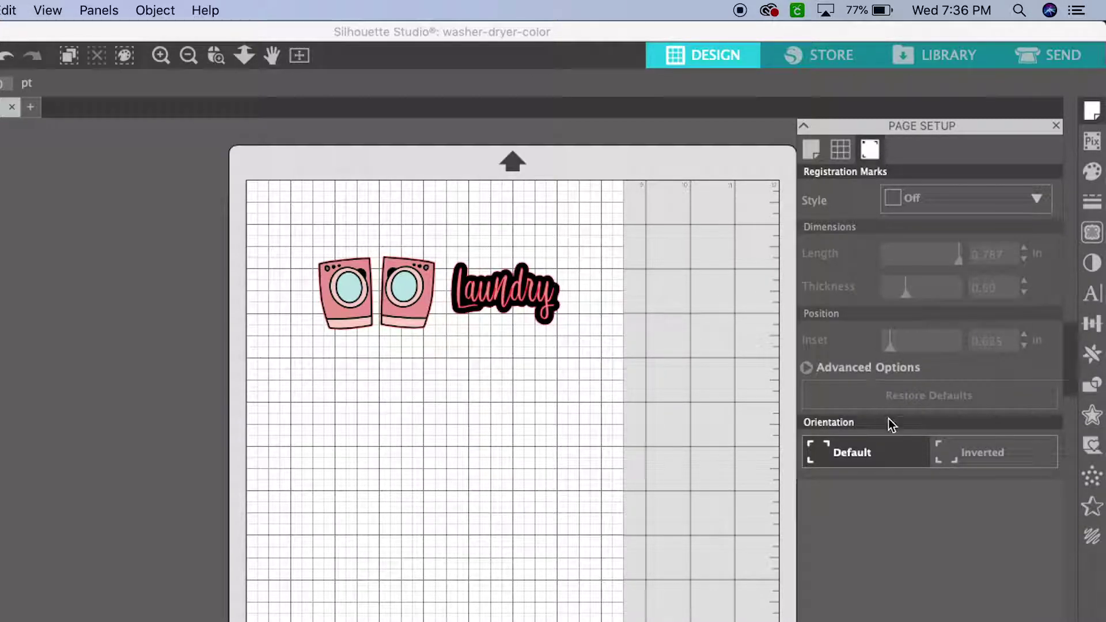
click(931, 196)
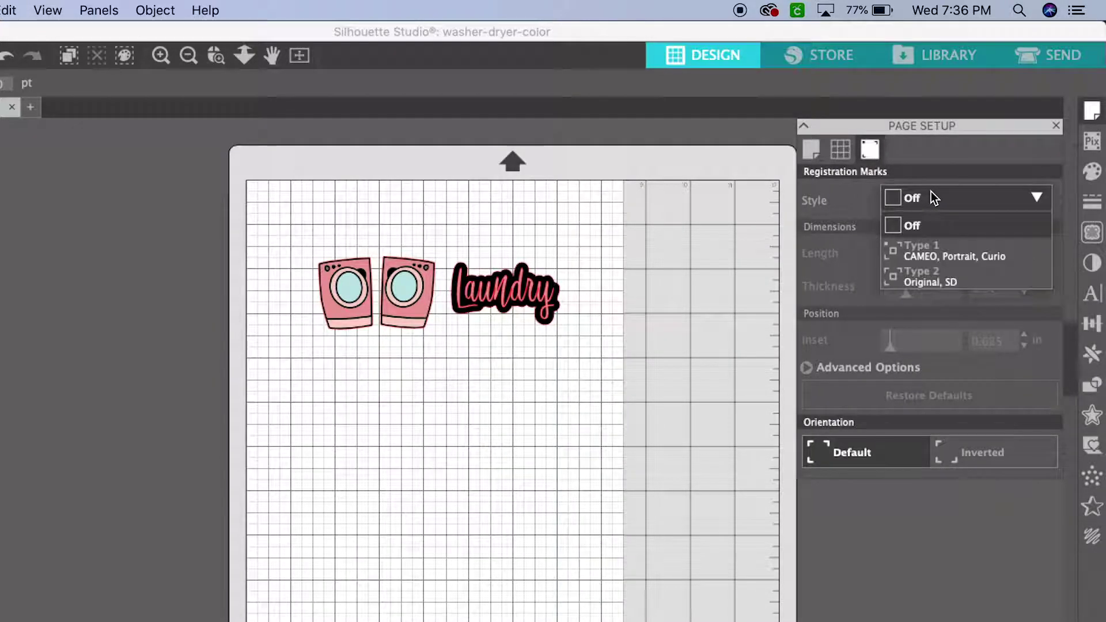
click(929, 256)
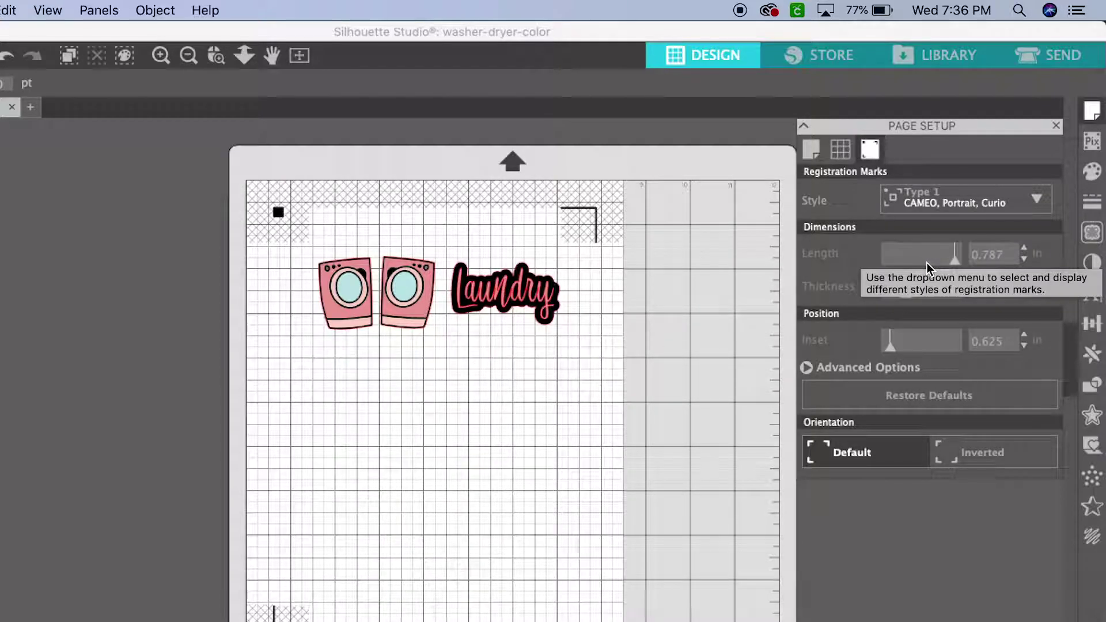
Step: Move the washer-and-Laundry set near the page top and duplicate it down the page
drag(321, 244, 517, 318)
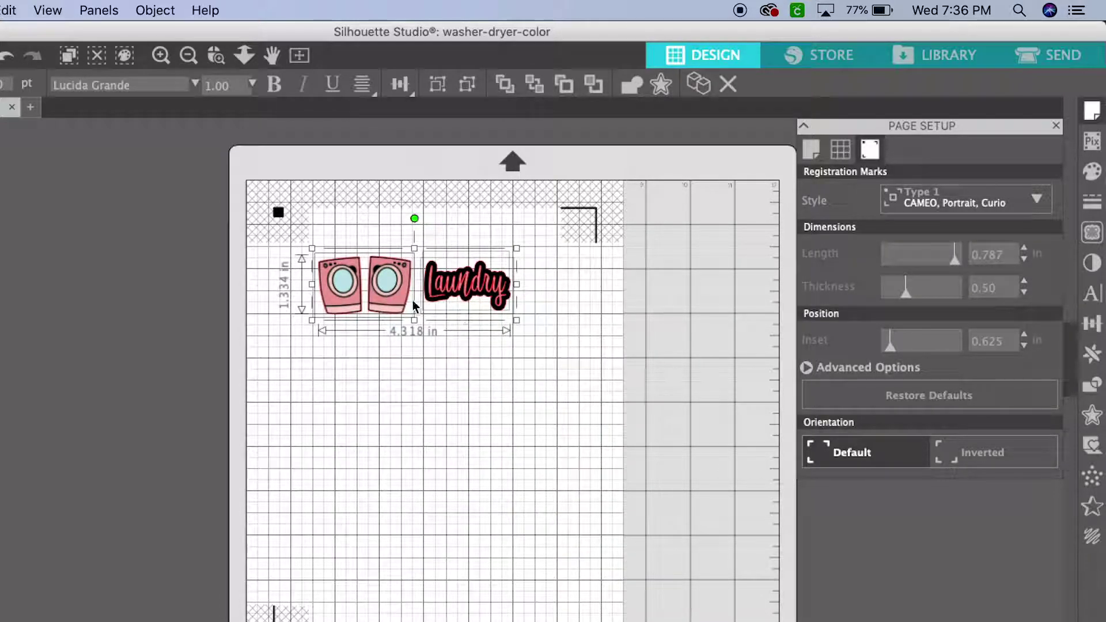
drag(396, 286, 402, 254)
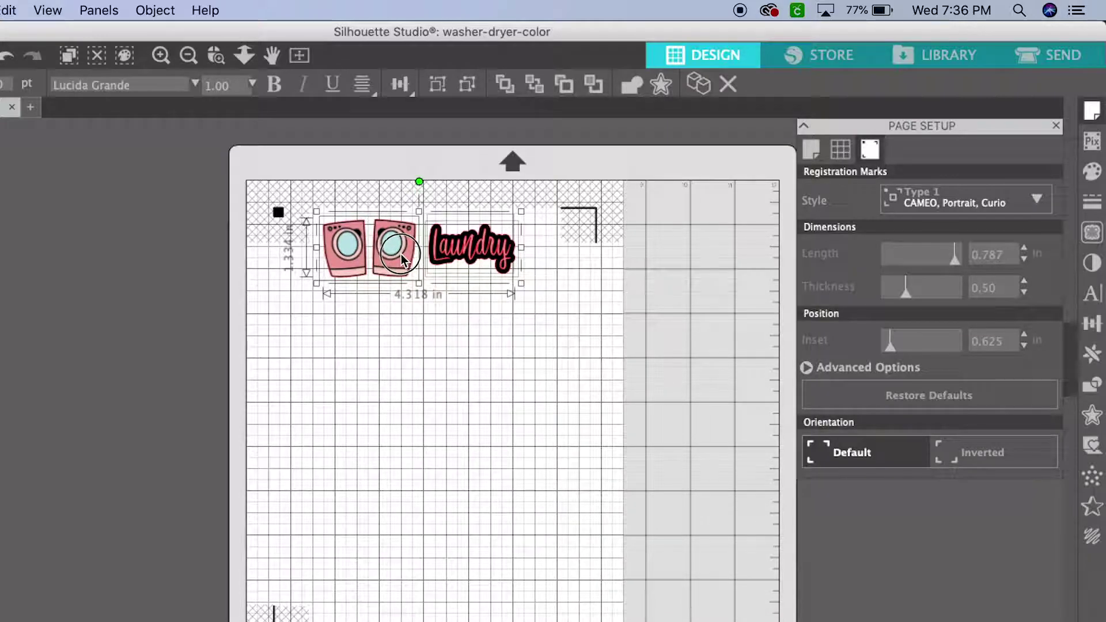
drag(412, 264, 415, 397)
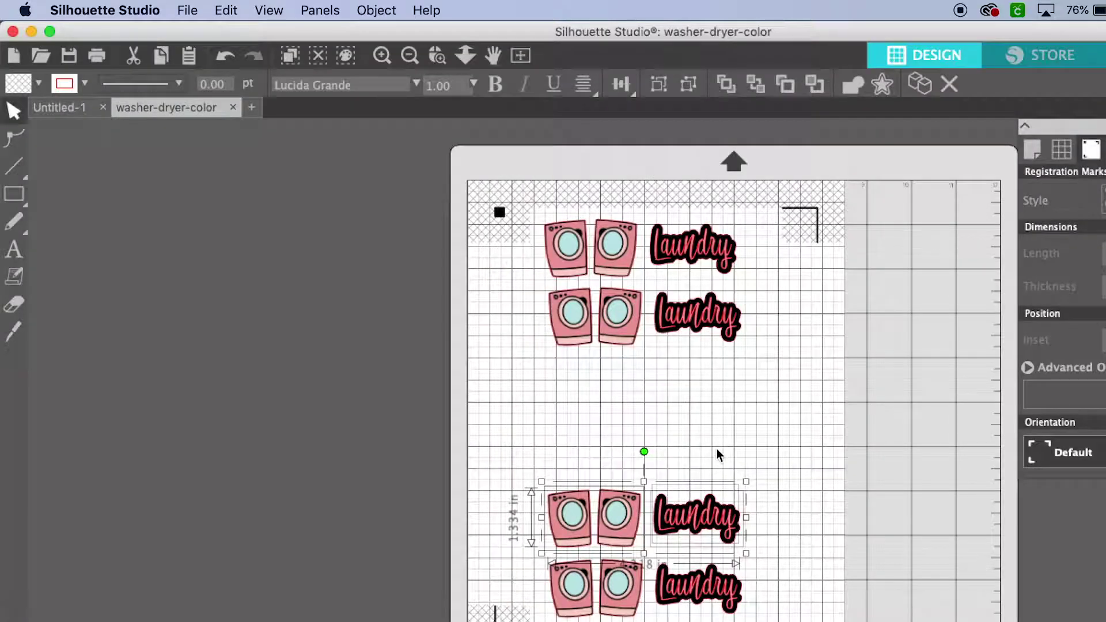
click(718, 452)
Step: Print the sticker page with its registration marks via File > Print
click(187, 10)
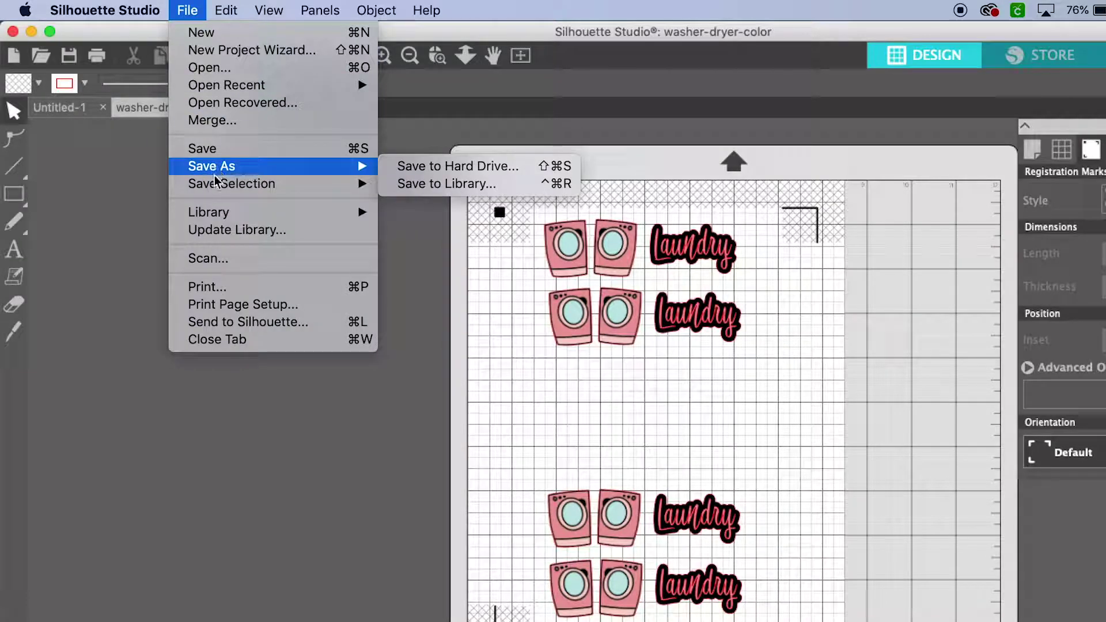
click(217, 287)
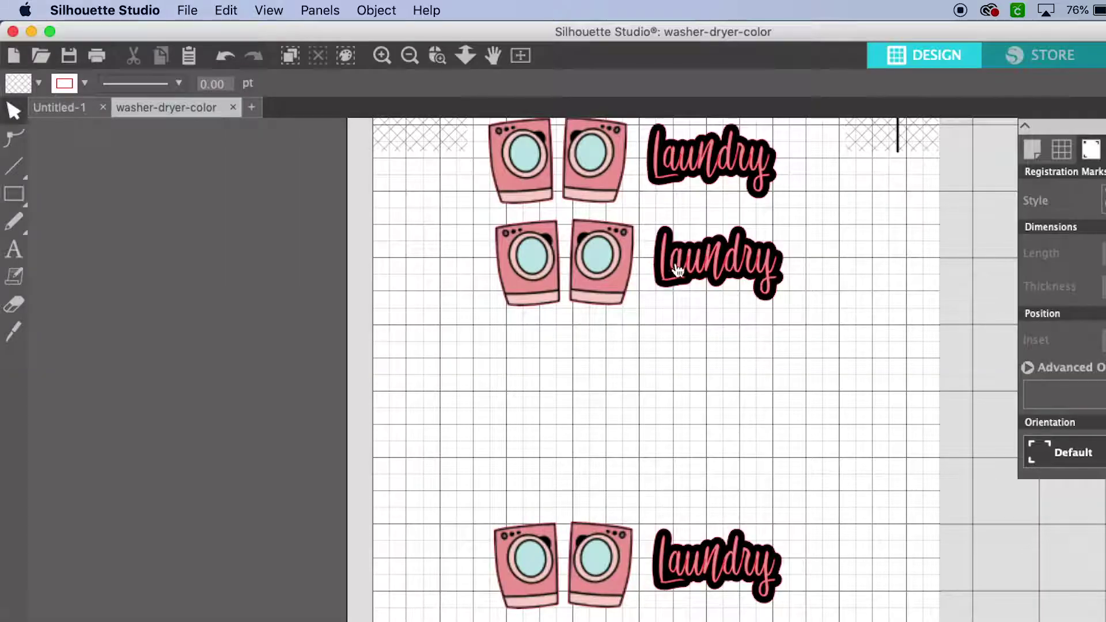
Step: Delete the pink Laundry lettering from the second and top sets, restoring an accidentally deleted offset
click(720, 271)
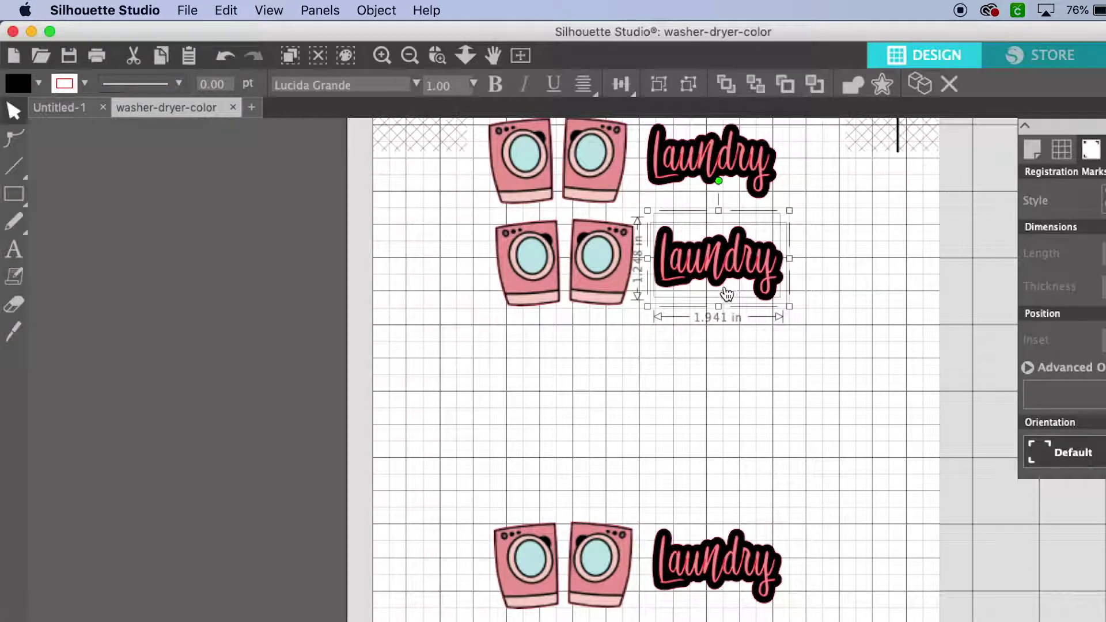
click(721, 295)
key(Delete)
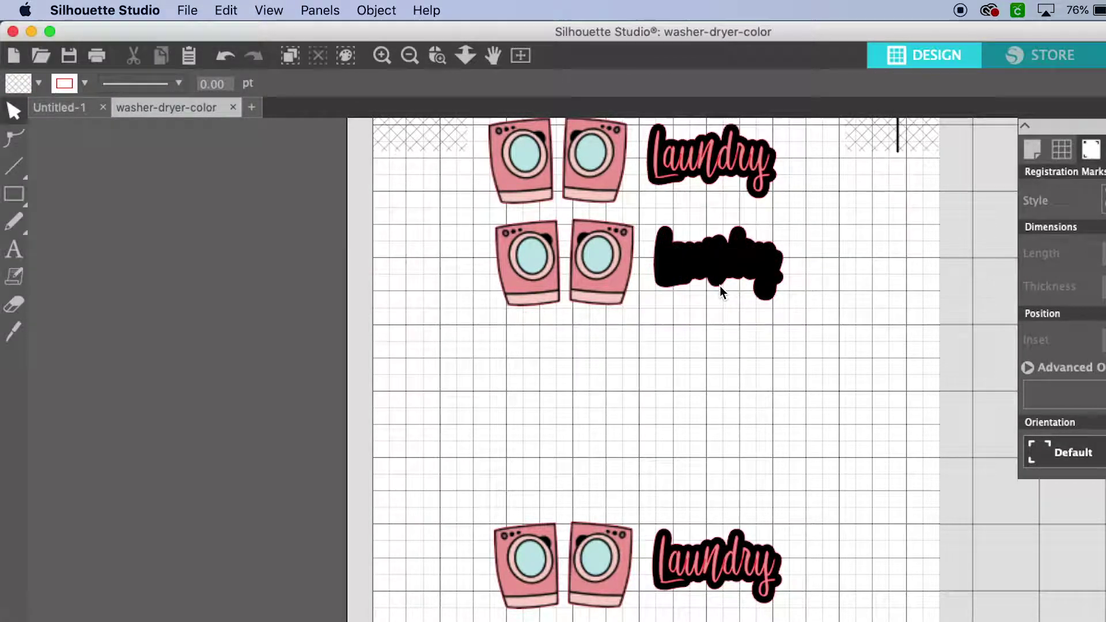
click(768, 202)
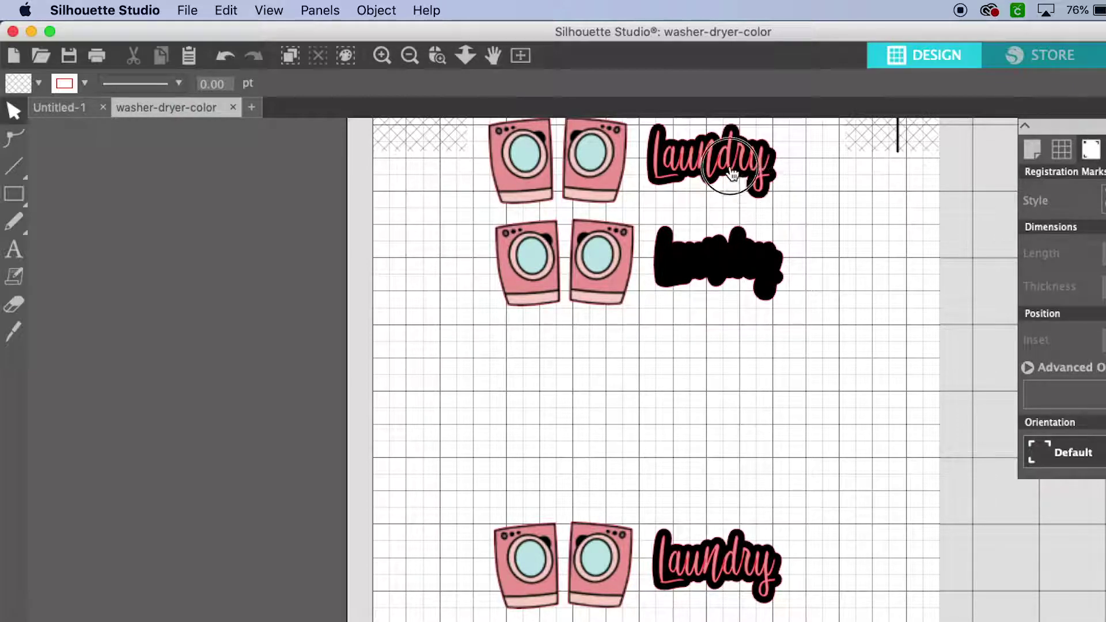
key(Delete)
key(super+z)
click(769, 193)
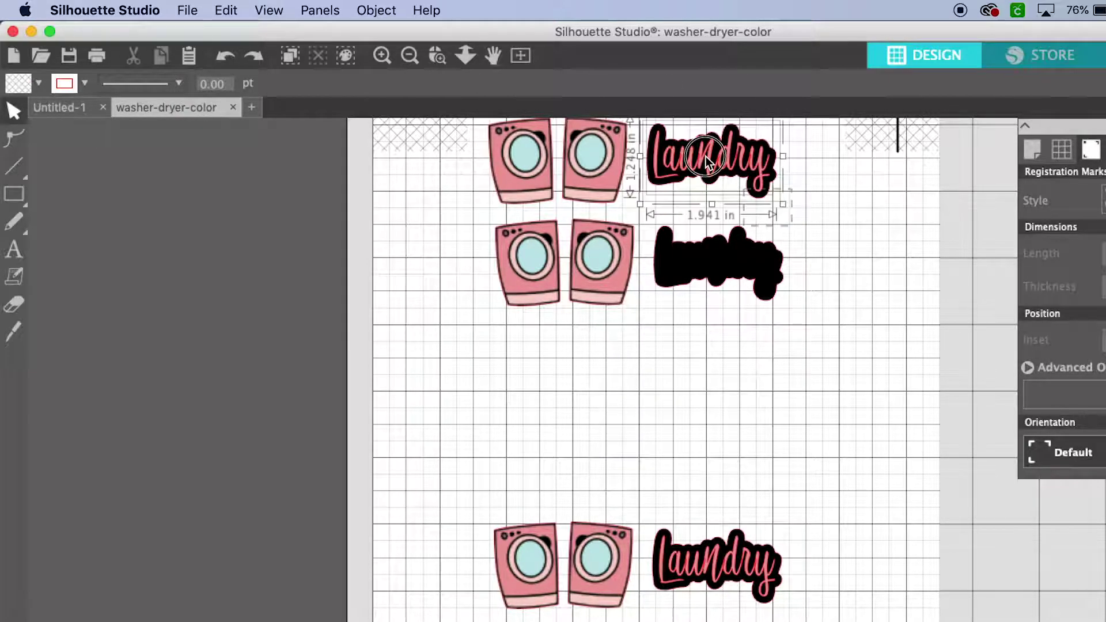
click(720, 190)
key(Delete)
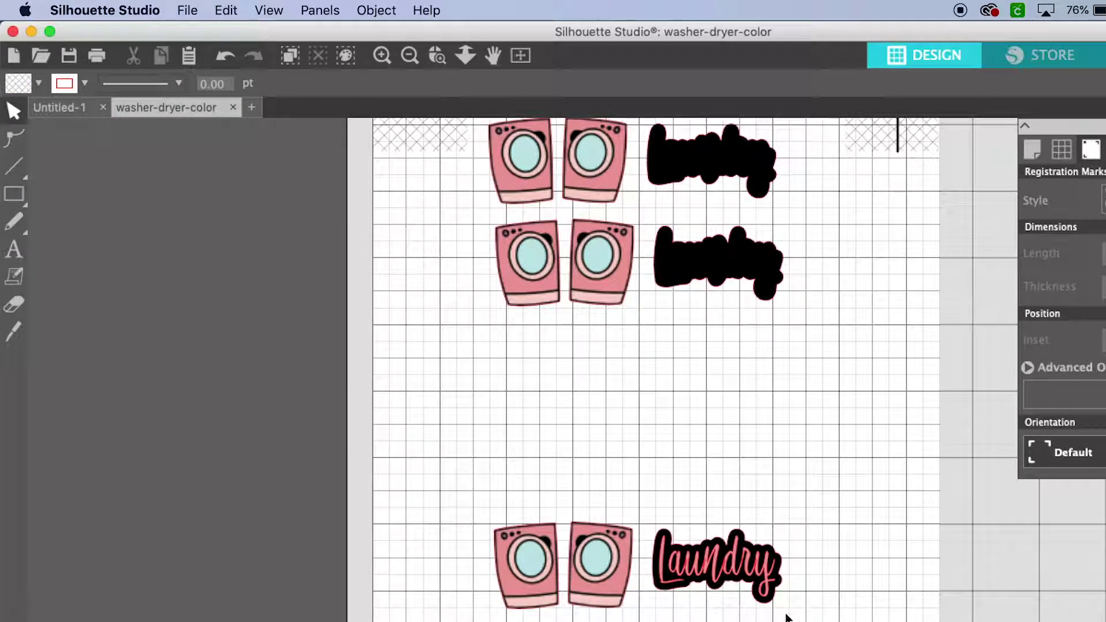
Step: Delete the pink lettering from a lower set and select the last remaining pink lettering
click(774, 596)
click(717, 598)
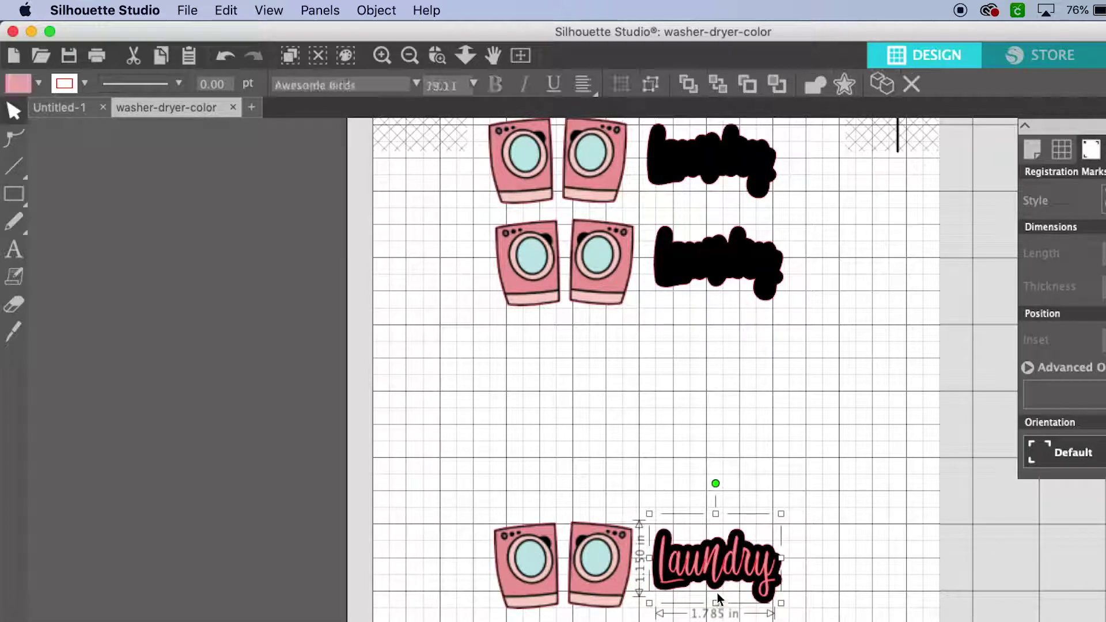
key(Delete)
scroll(717, 596, down, 3)
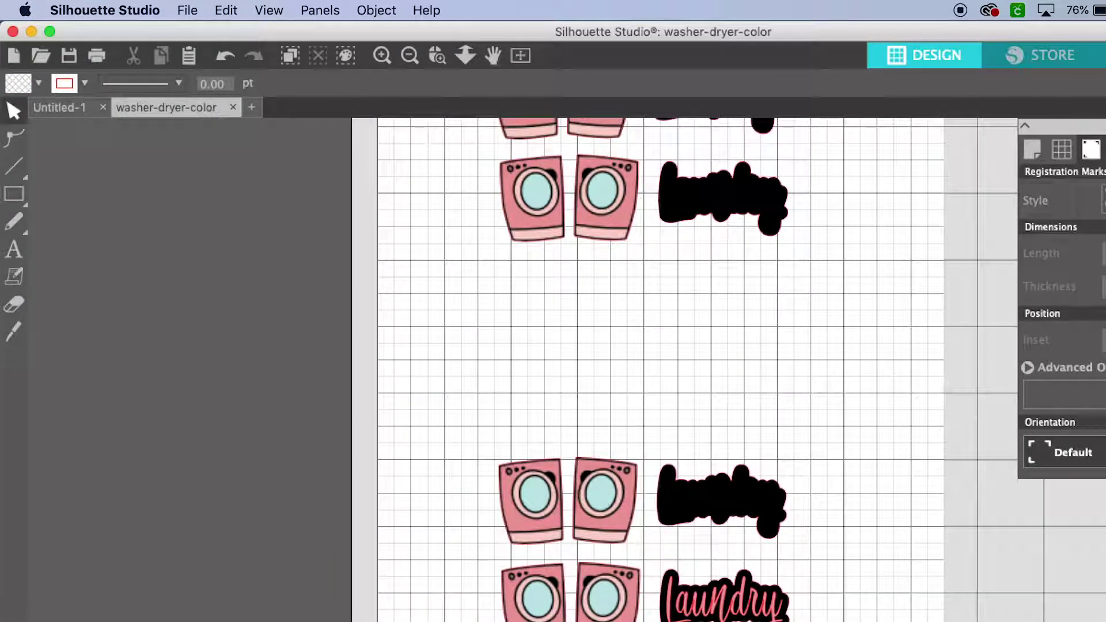
click(673, 576)
click(720, 599)
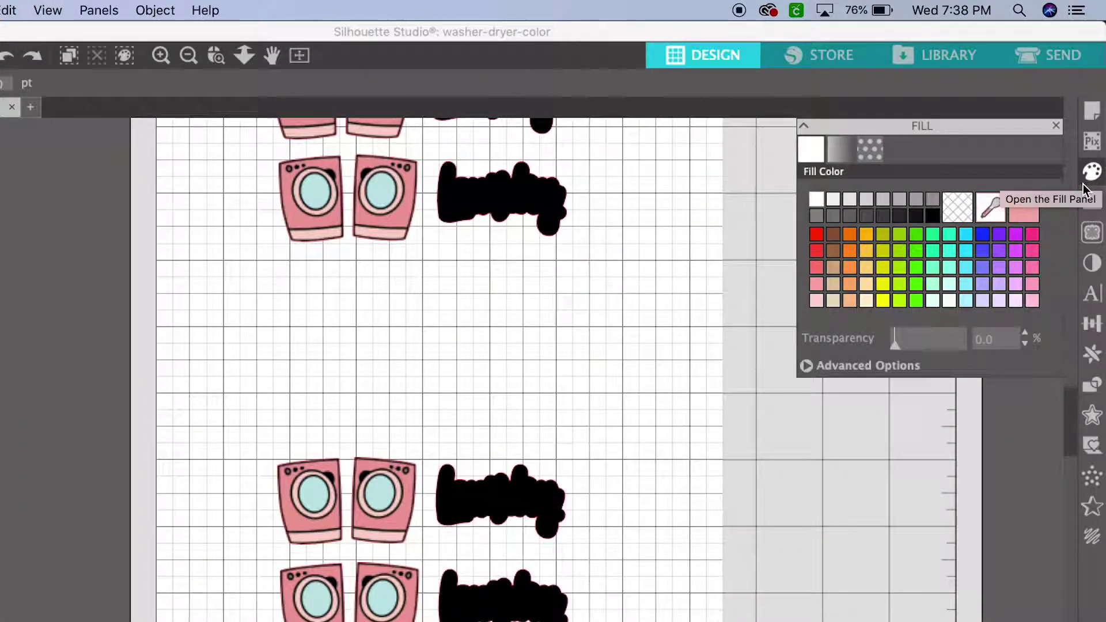
Step: Remove the black fill from the top Laundry offset so only its cut outline remains
scroll(586, 192, up, 3)
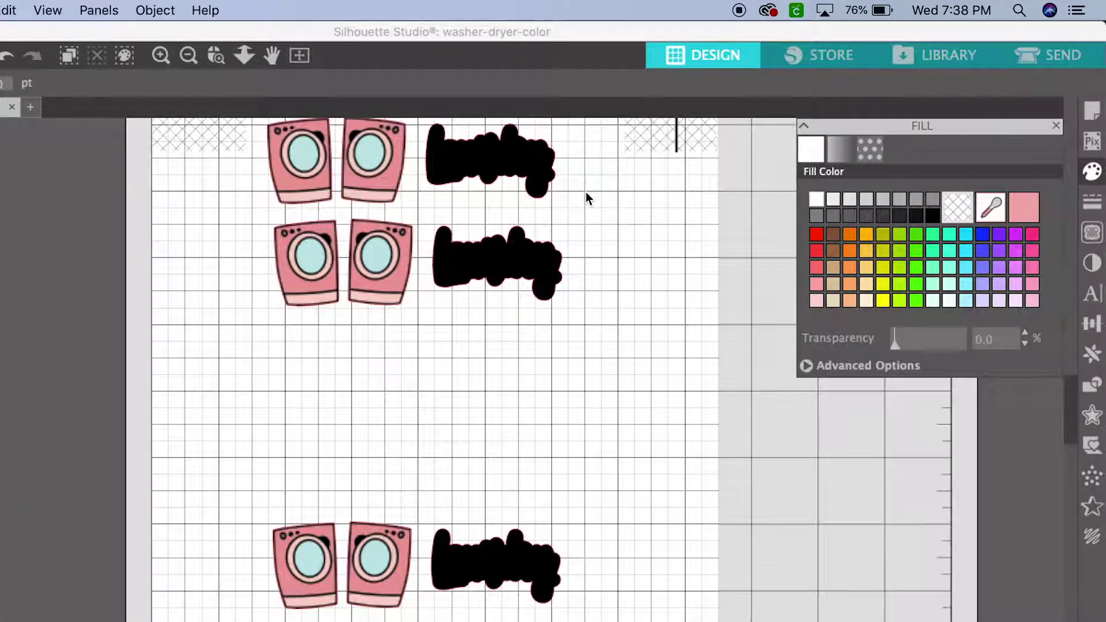
click(513, 154)
click(964, 208)
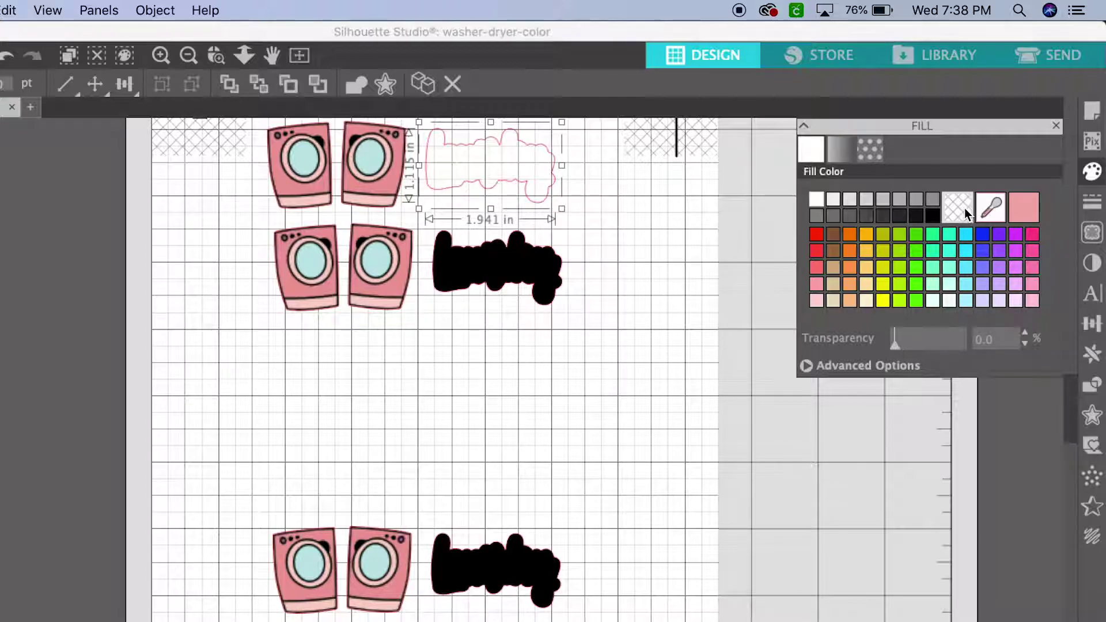
click(645, 309)
click(522, 265)
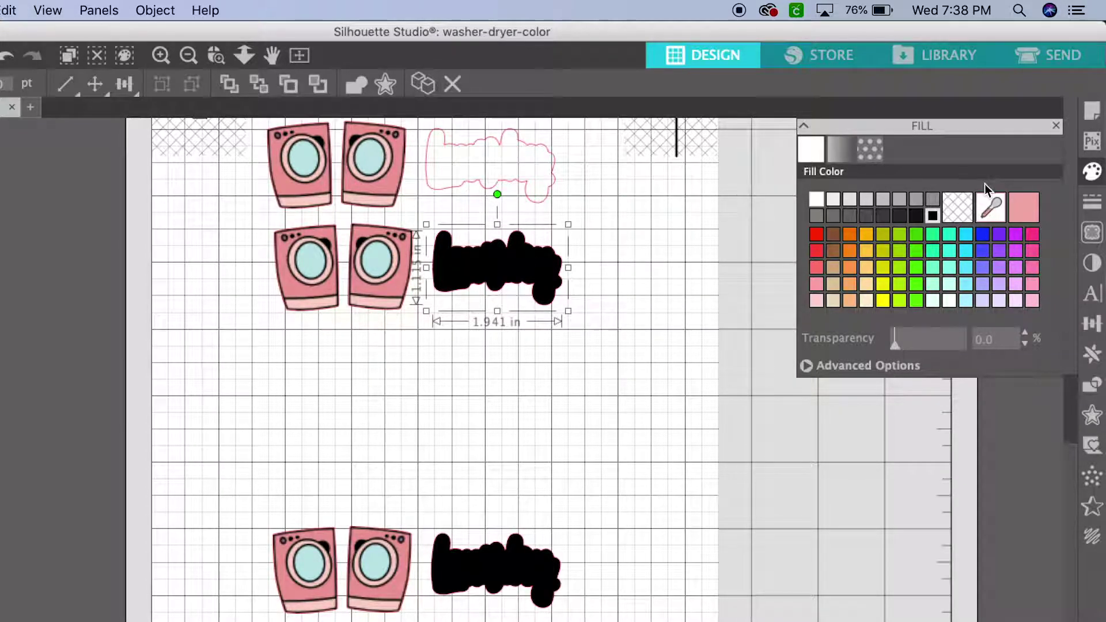
click(761, 336)
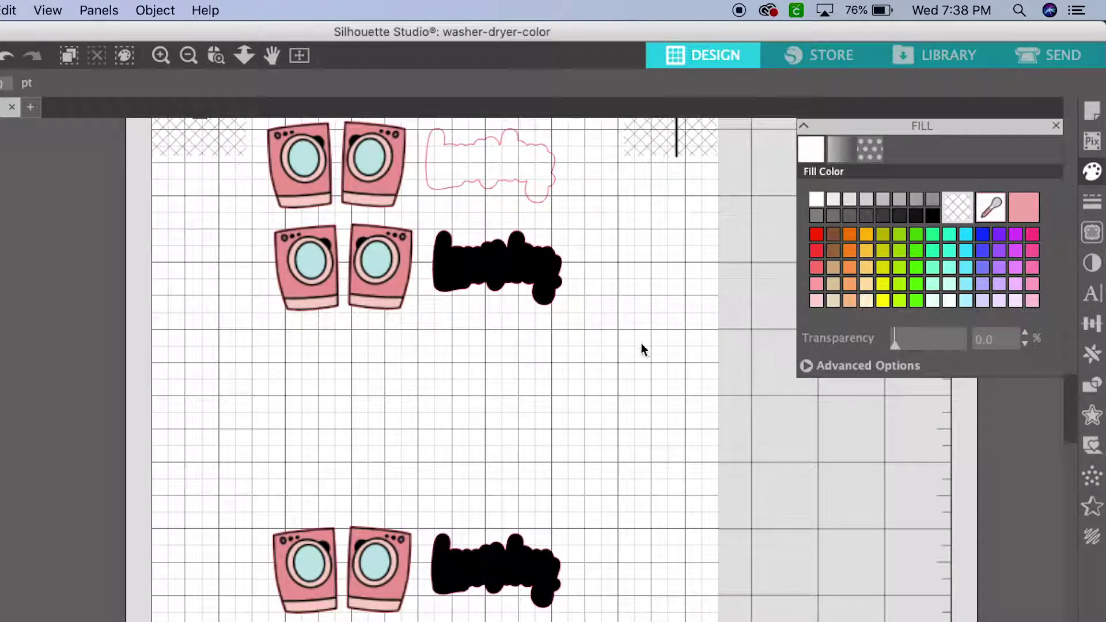
scroll(641, 343, up, 2)
scroll(640, 343, right, 2)
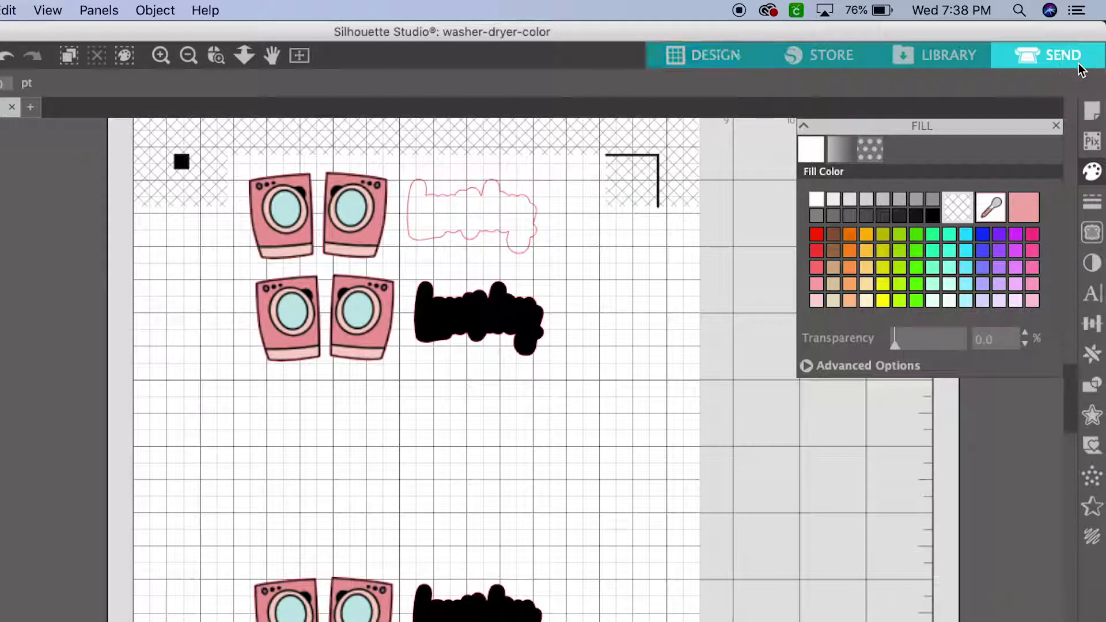
Step: Show the Send settings: Sticker Paper, White, Cut, AutoBlade at speed 8, force 14
click(1063, 56)
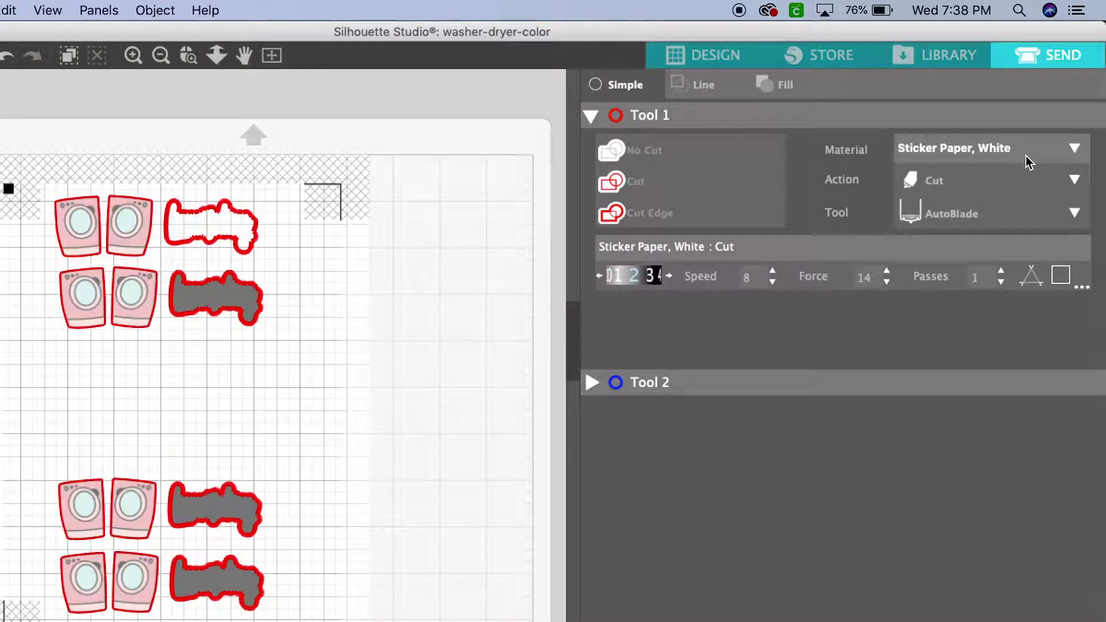